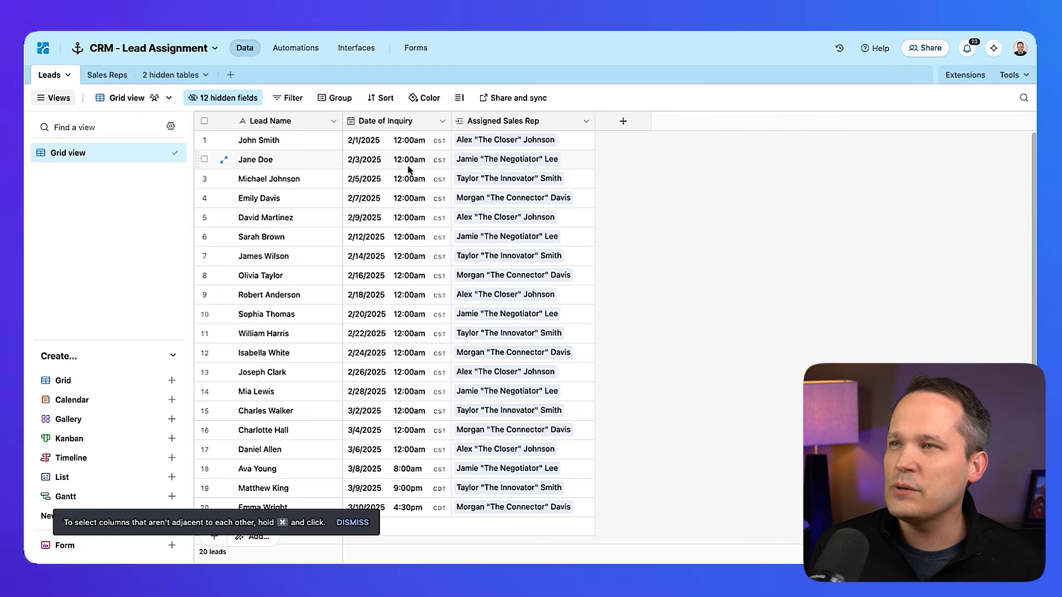
Review the field settings of Date of Inquiry and Assigned Sales Rep in the Leads table without changing them
double_click(411, 126)
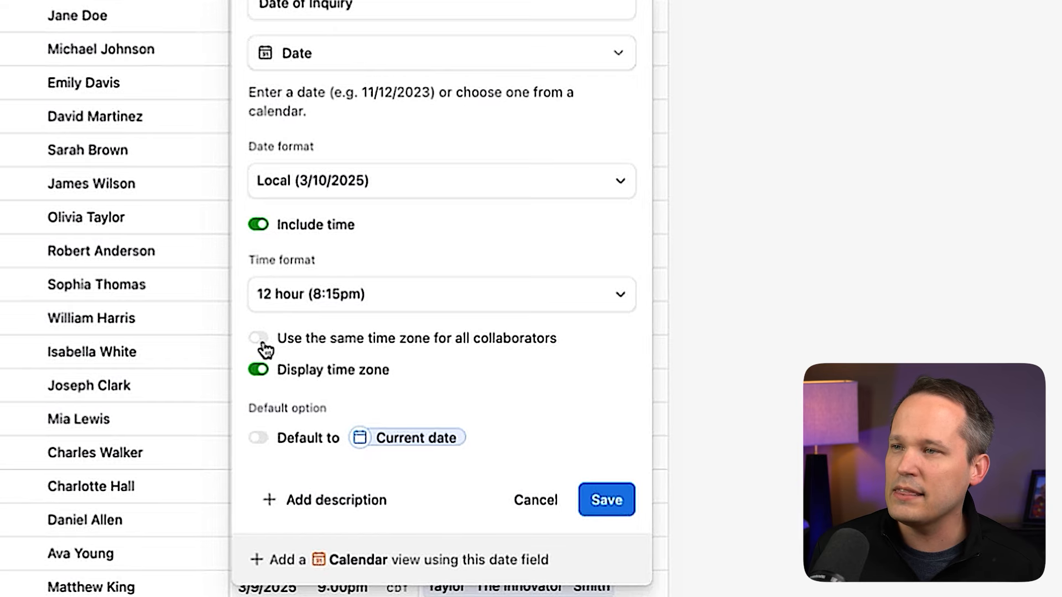
left_click(755, 342)
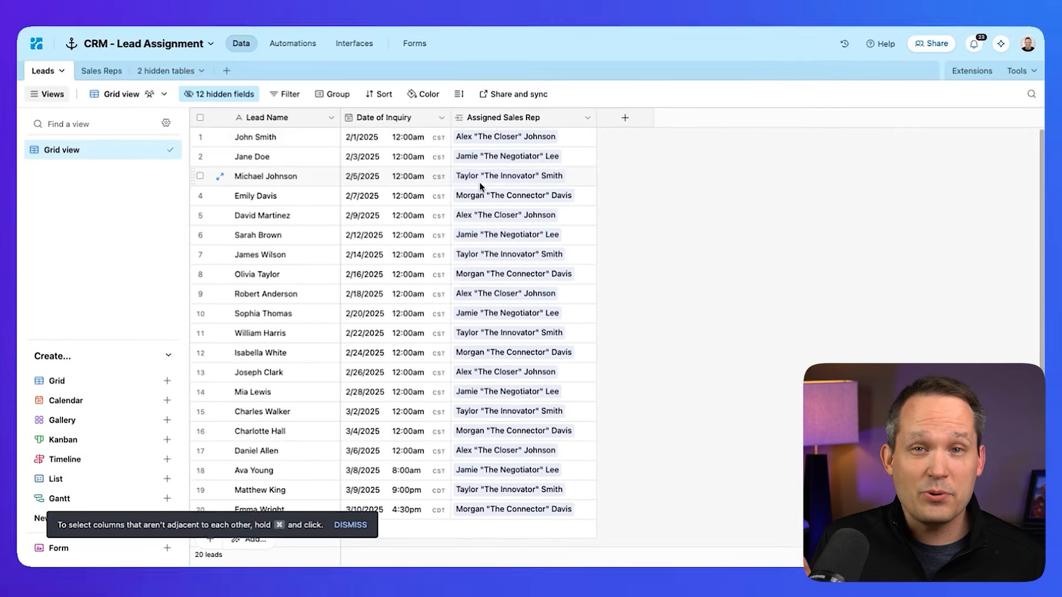
left_click(586, 122)
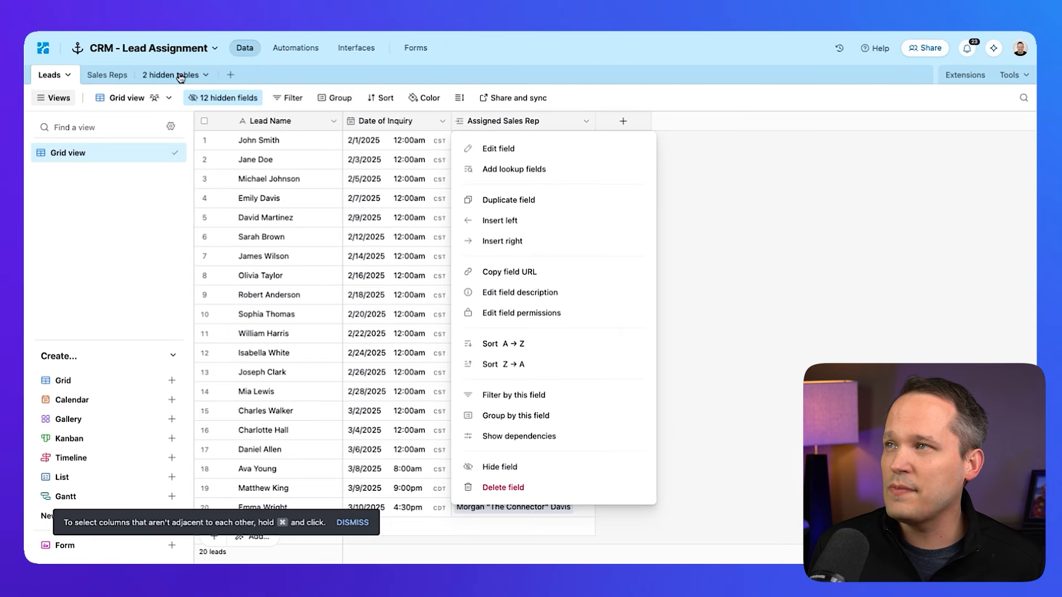
left_click(106, 75)
left_click(58, 80)
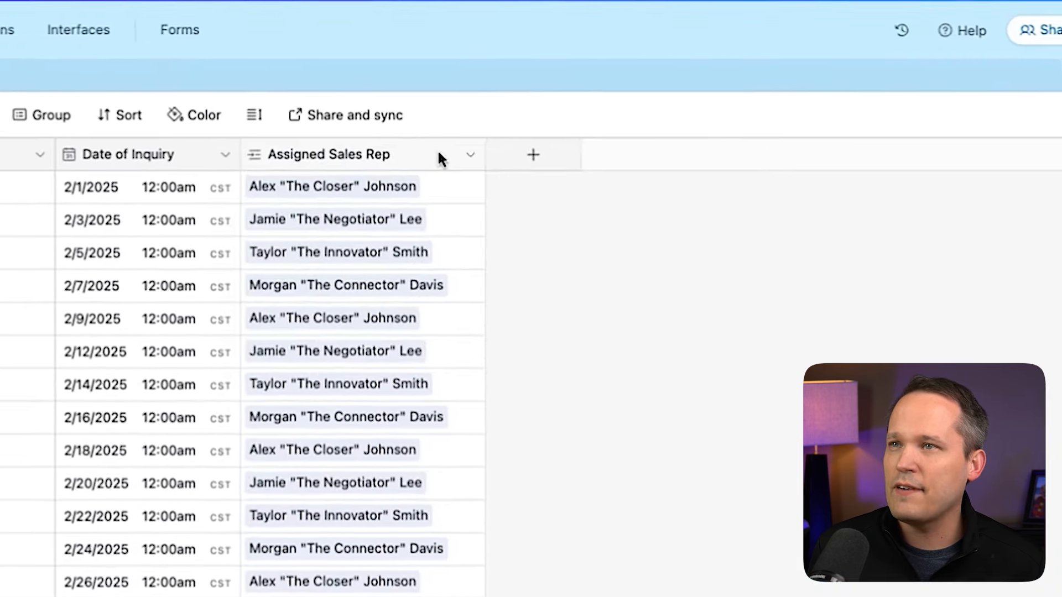
double_click(438, 153)
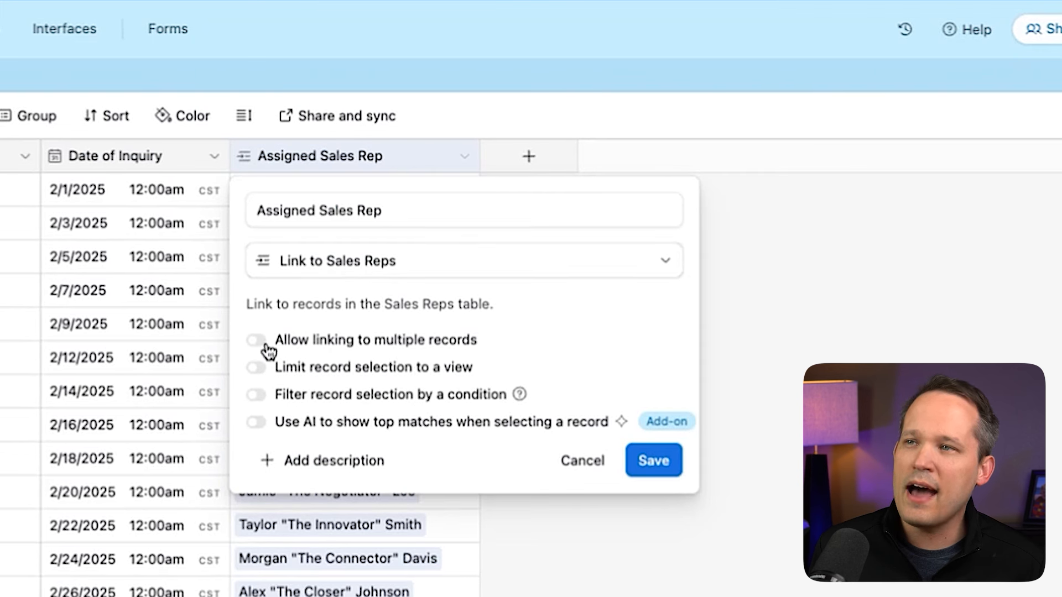
left_click(782, 333)
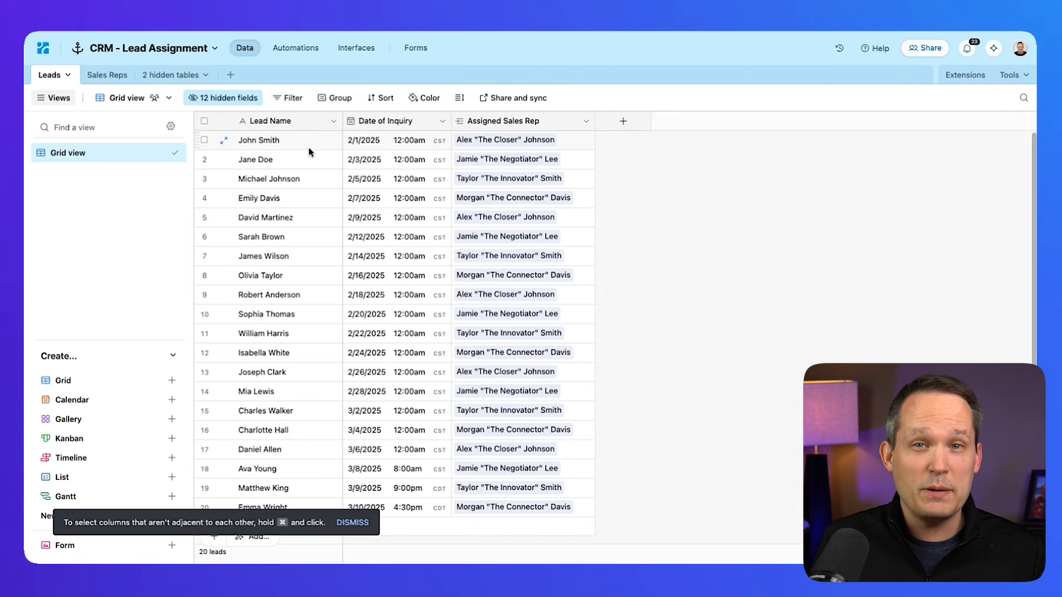
Widen the Assigned Leads column in the Reps for Assignment view of the Sales Reps table
left_click(116, 81)
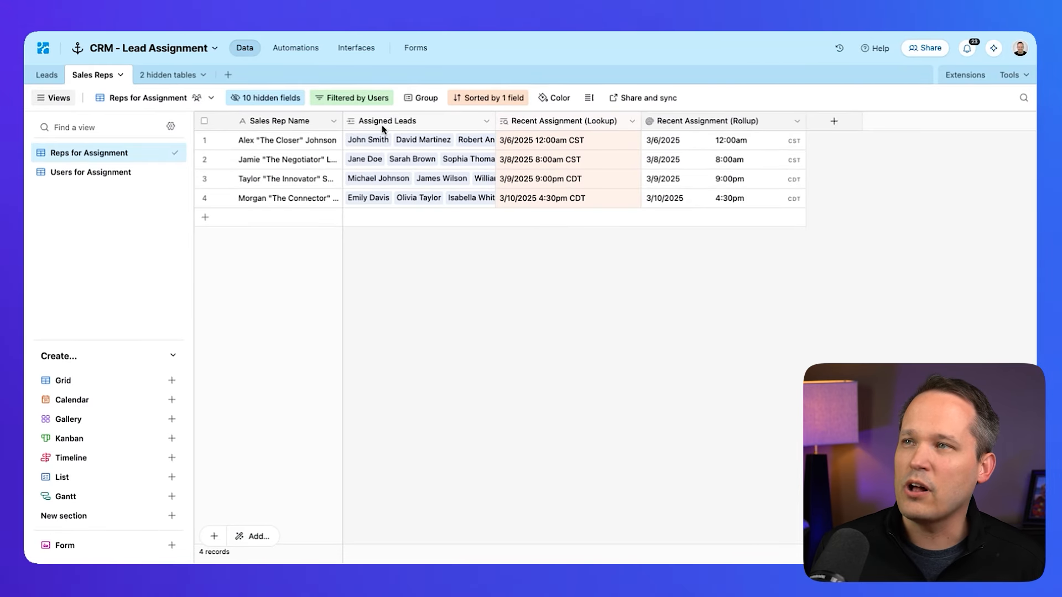
left_click_drag(495, 123, 575, 122)
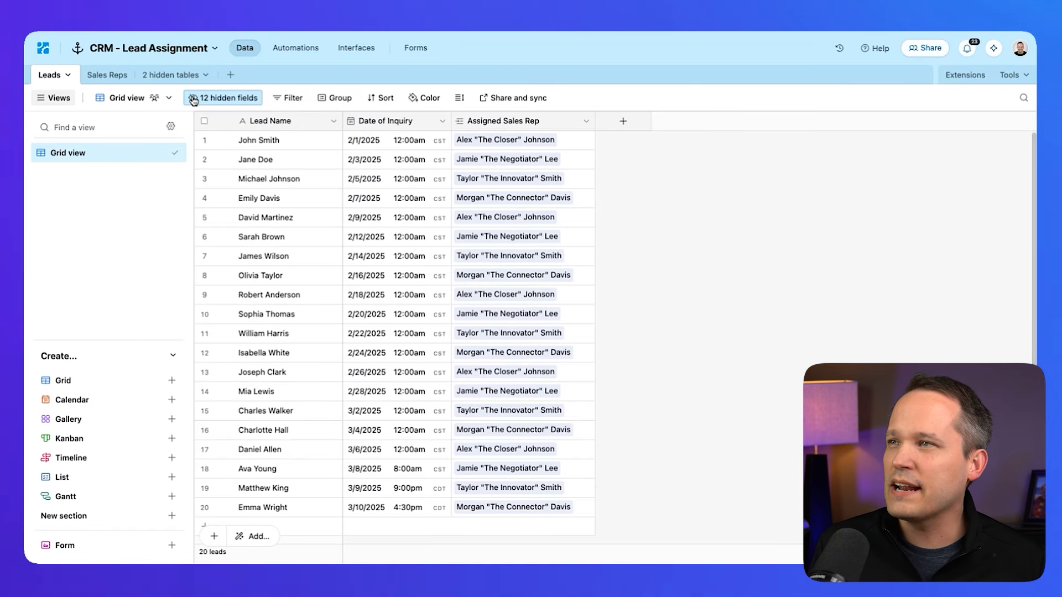
Show the hidden Assignee field in the Leads table's grid view
left_click(193, 100)
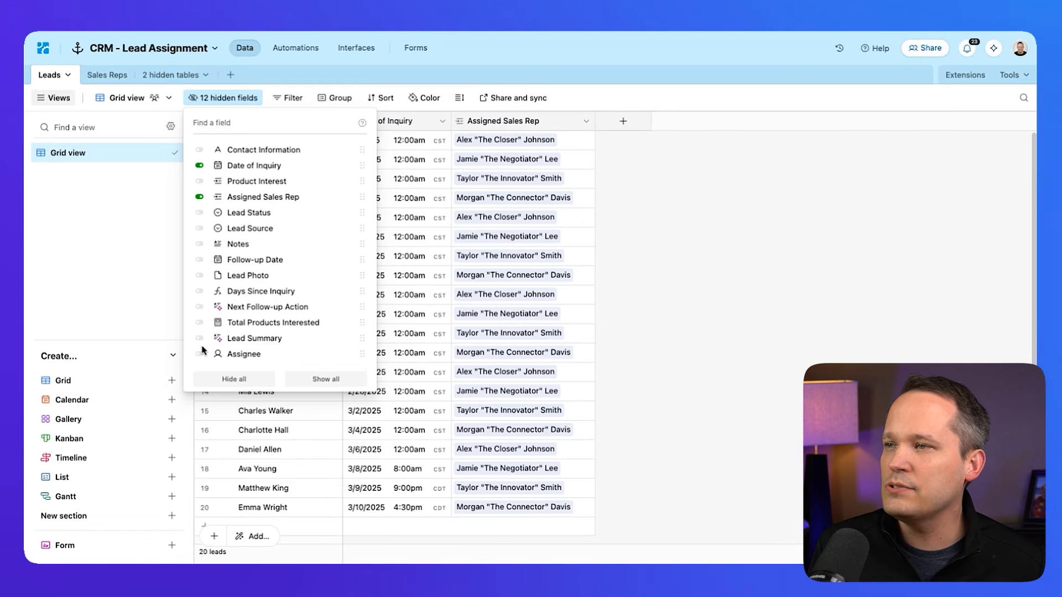
left_click(200, 354)
left_click(797, 237)
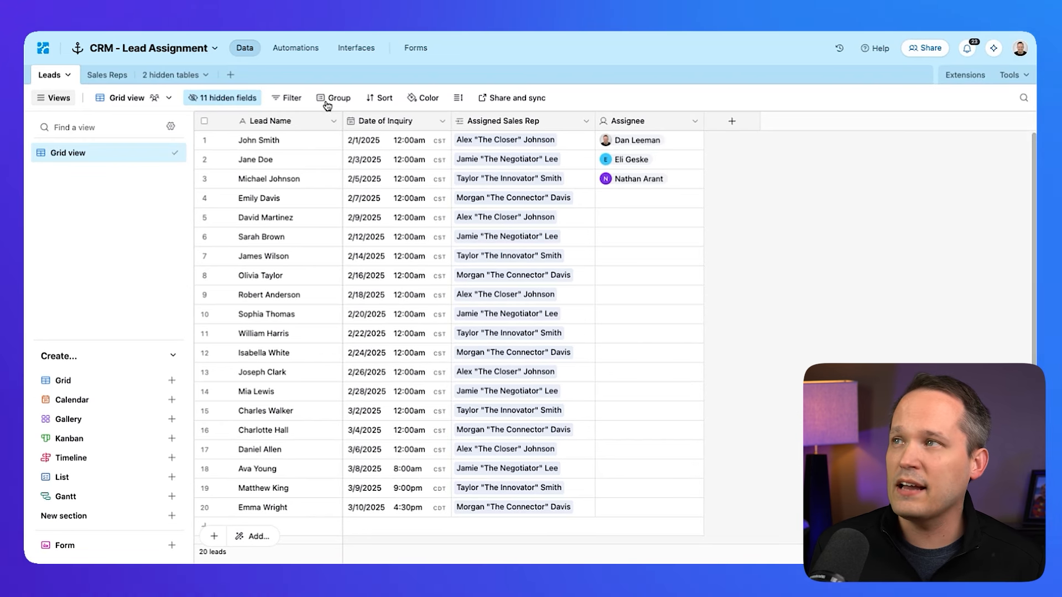
Look at the Users for Assignment view of the Sales Reps table and return to the Reps for Assignment view
left_click(109, 76)
left_click(102, 172)
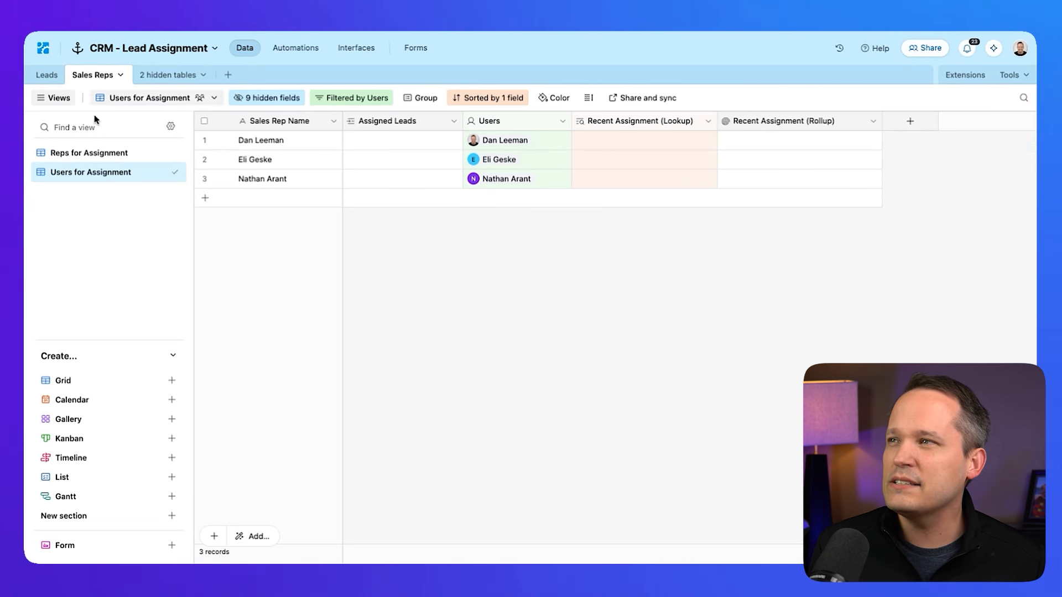
left_click(89, 153)
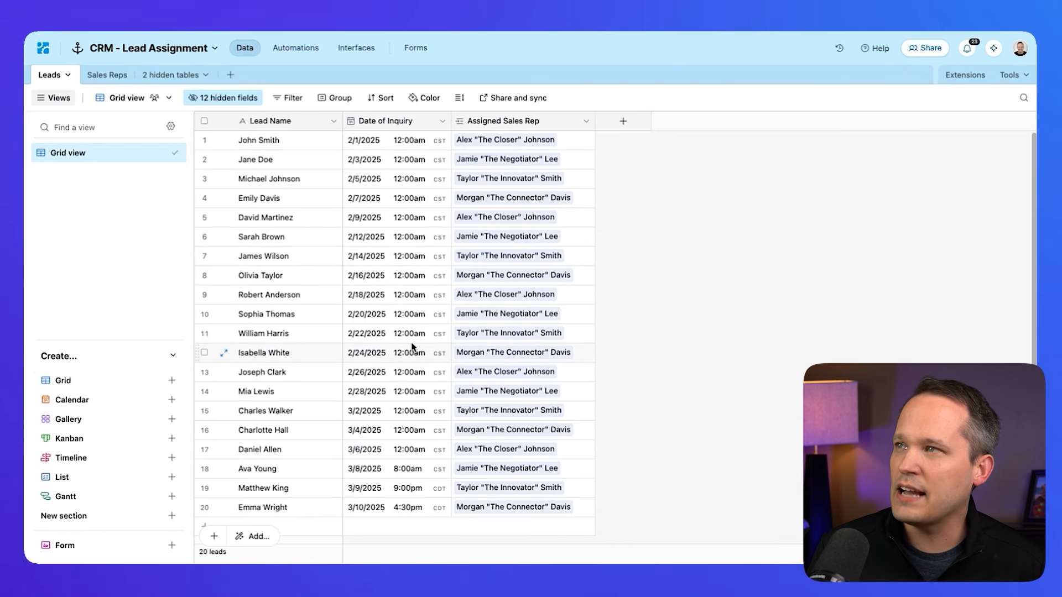
Widen the Assigned Leads column of the Sales Reps table further so more linked leads fit in each row
left_click(105, 80)
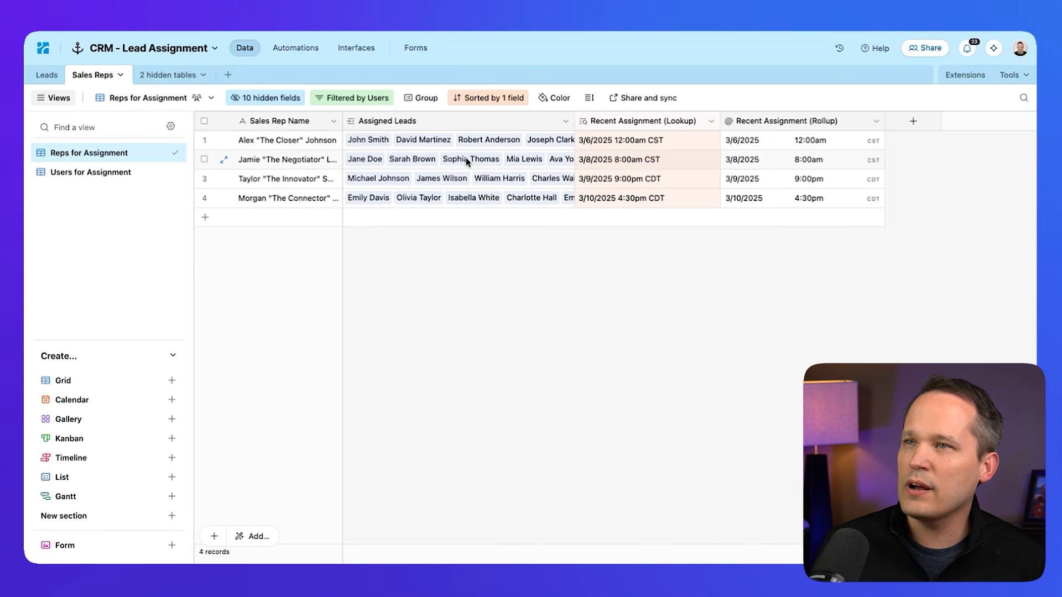
left_click_drag(575, 119, 611, 116)
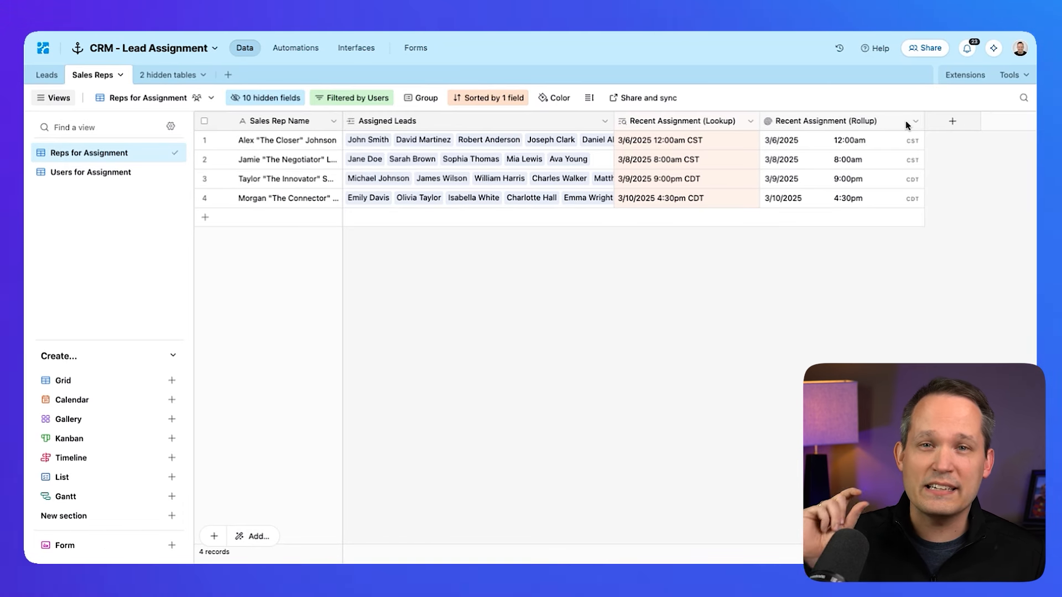
Examine the configuration of the Recent Assignment (Lookup) field, including the choice of Leads field to look up
left_click(751, 122)
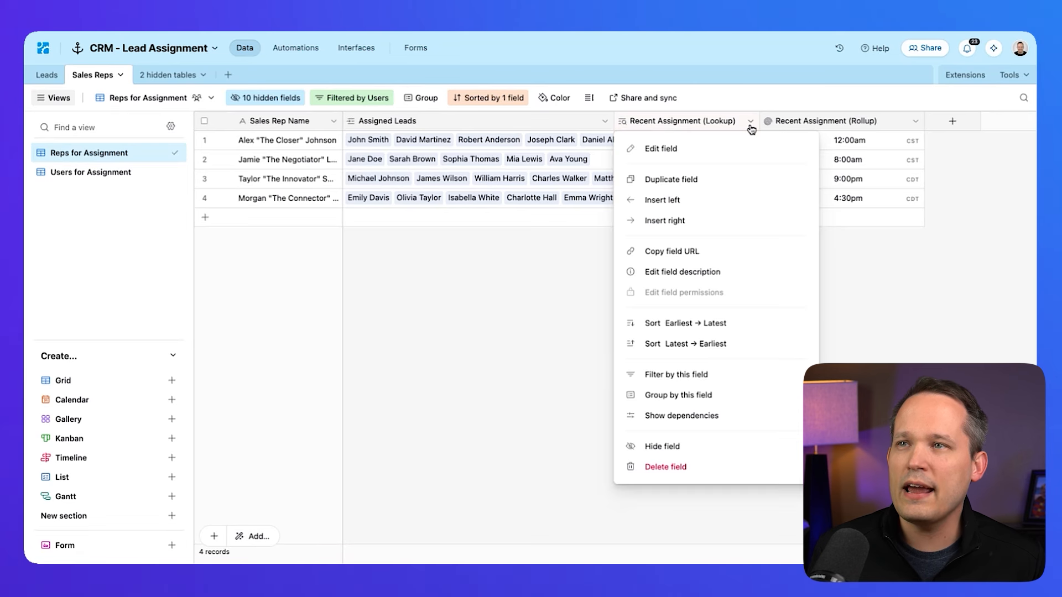
left_click(743, 147)
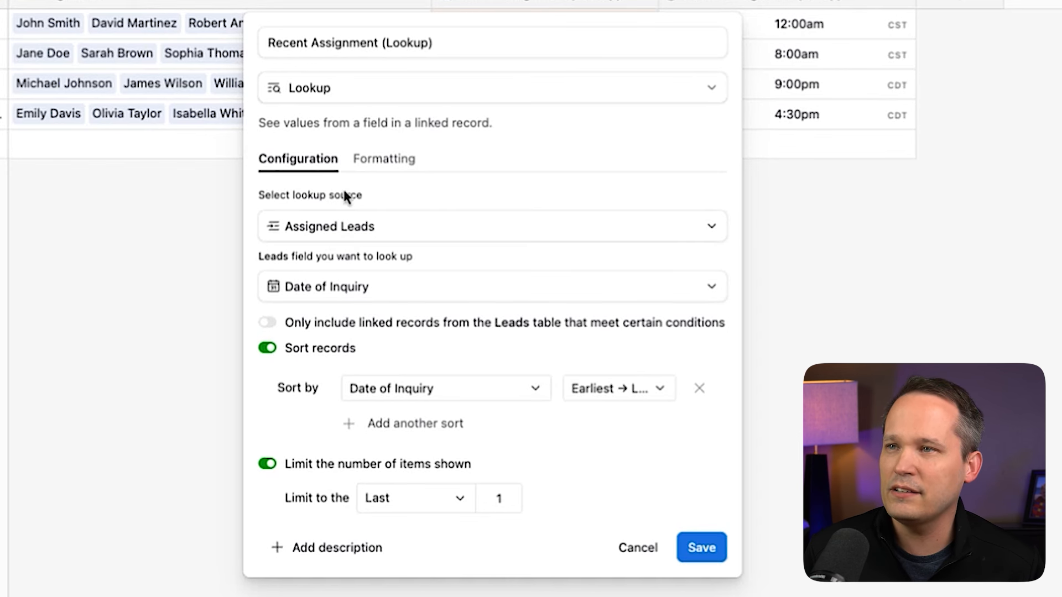
left_click(376, 285)
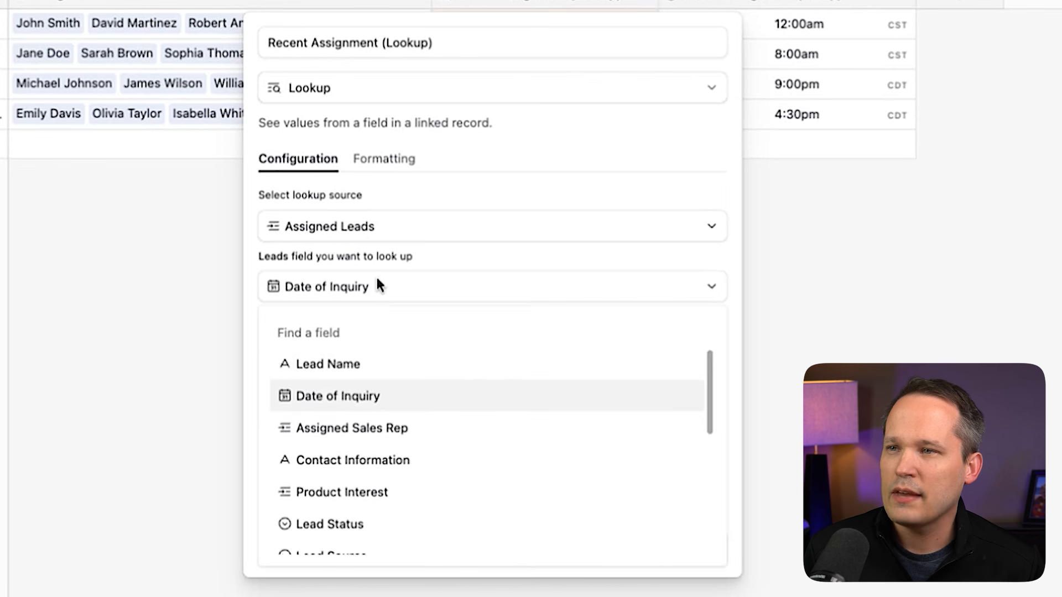
left_click(444, 259)
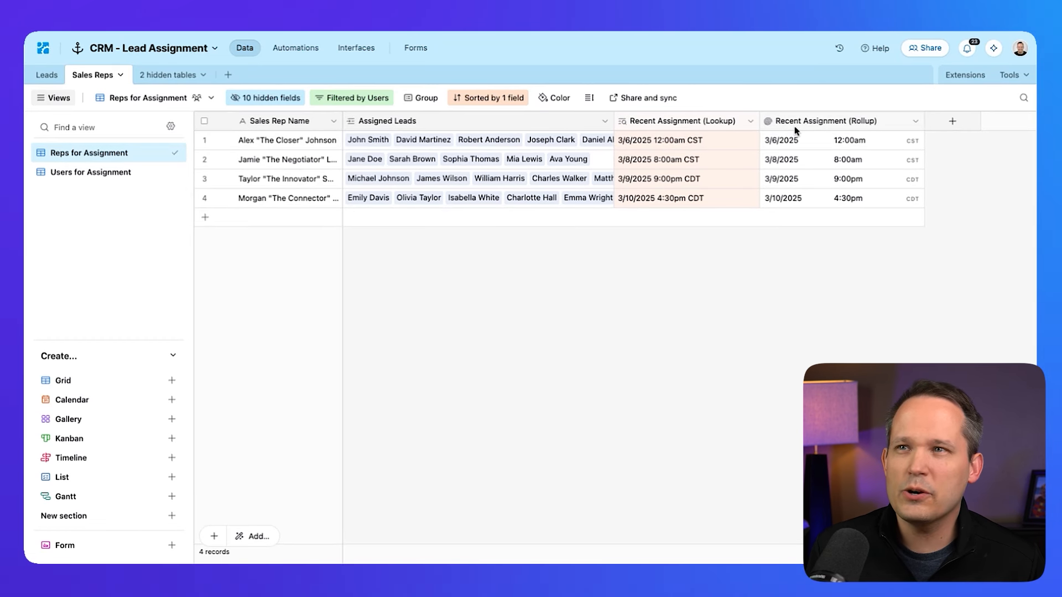
Examine the Recent Assignment (Rollup) field's source, rolled-up field and aggregation formula, and leave its settings without saving
double_click(796, 121)
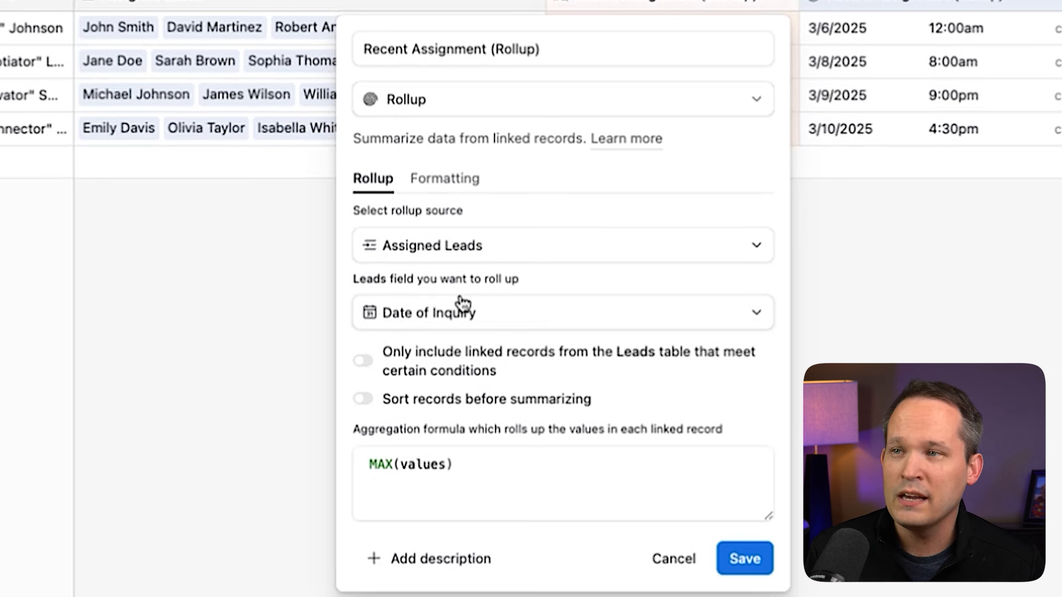
left_click(453, 470)
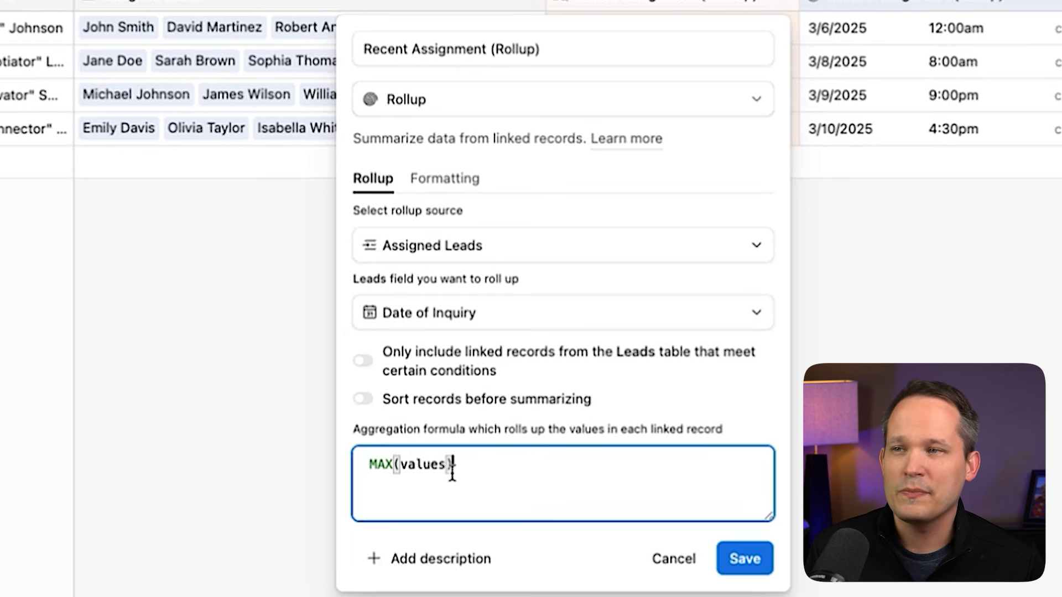
left_click(378, 467)
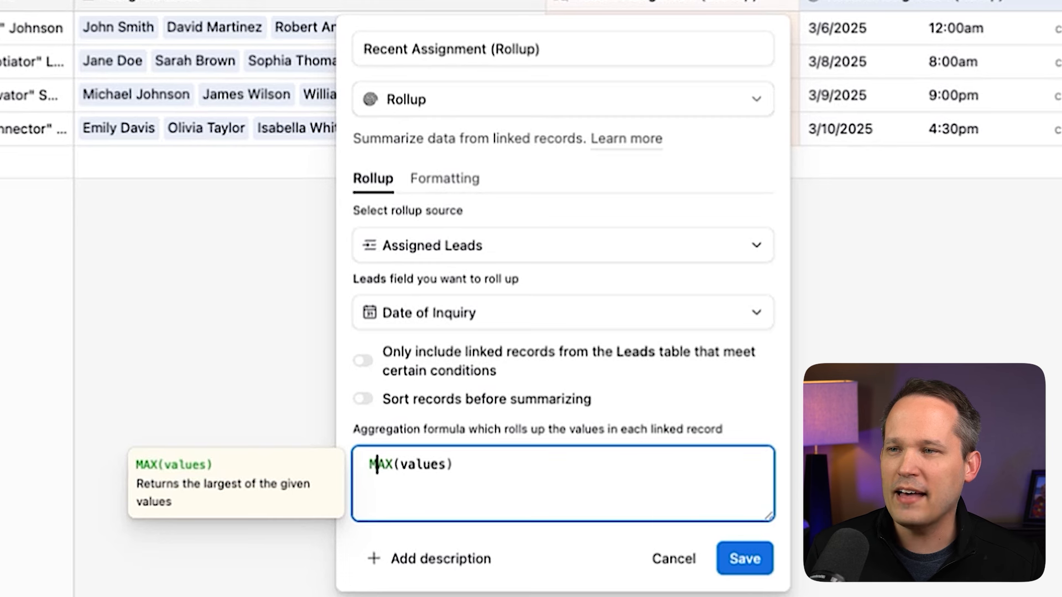
left_click(932, 352)
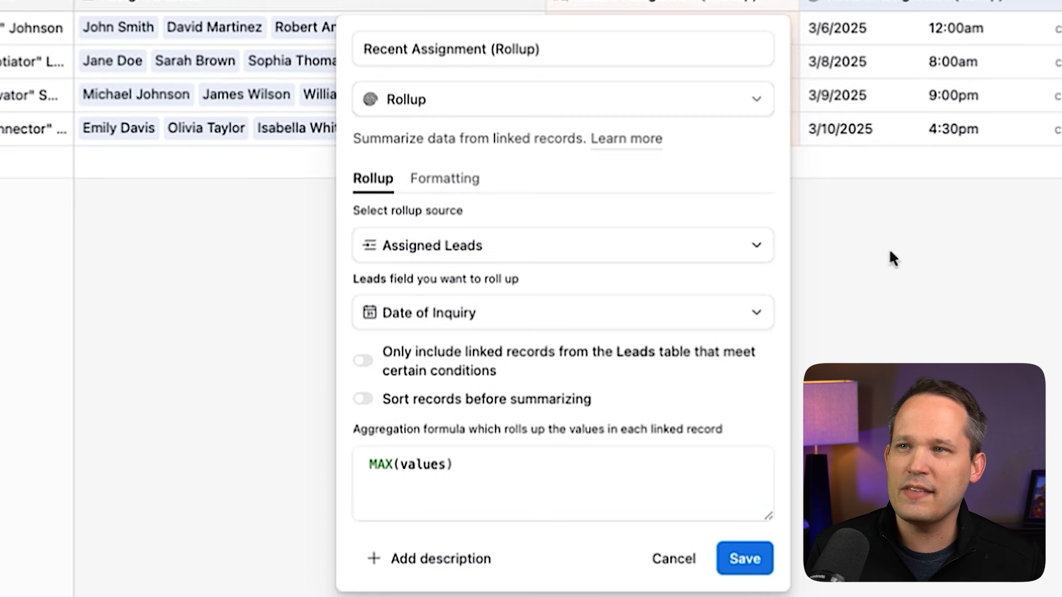
left_click(660, 559)
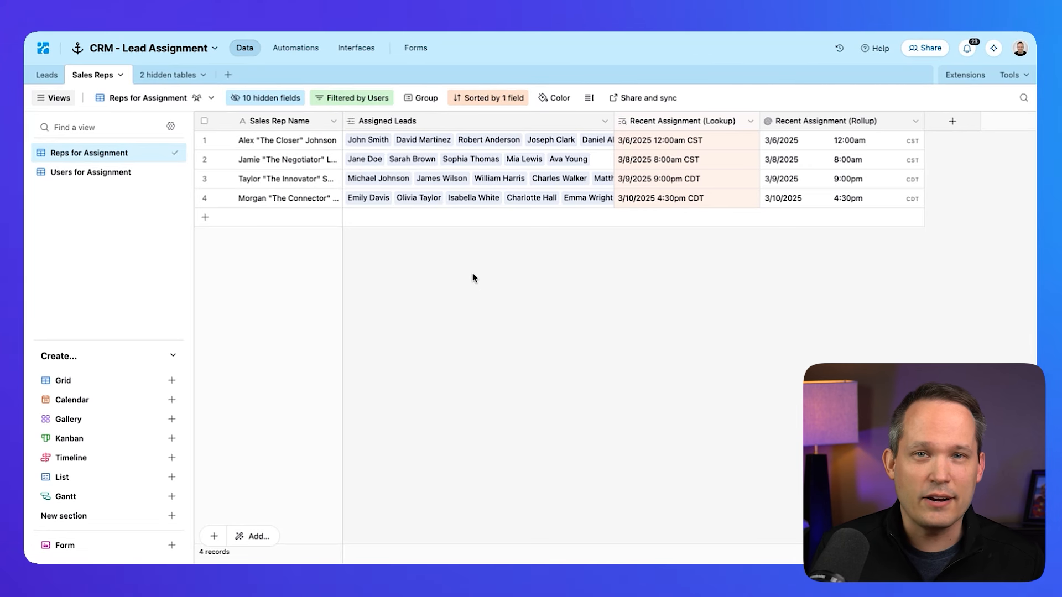
Examine the Find records action of the Round-Robin Lead Assignment automation, including its table, search type and view options
left_click(297, 48)
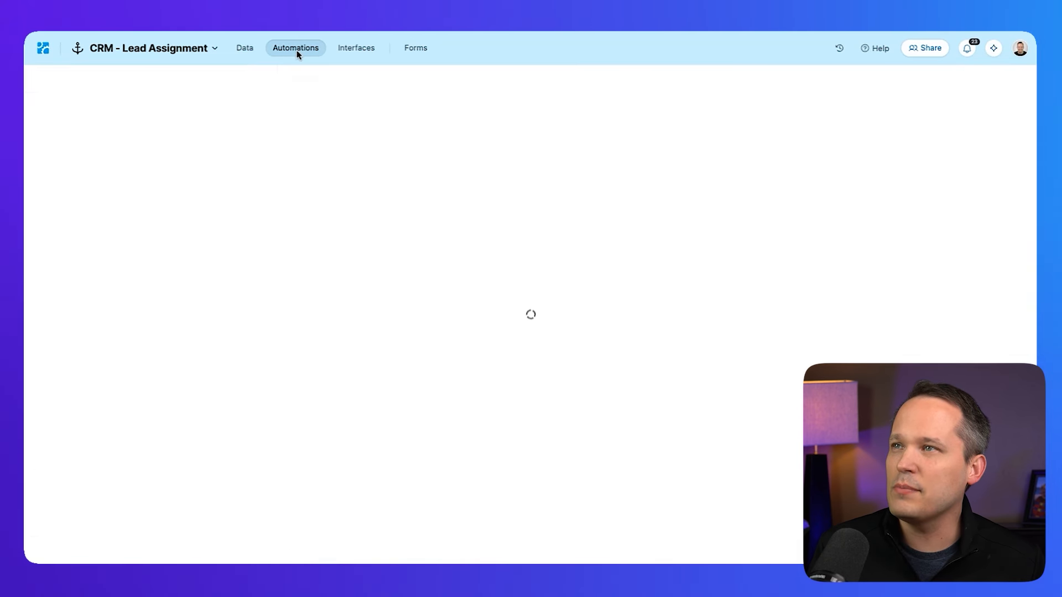
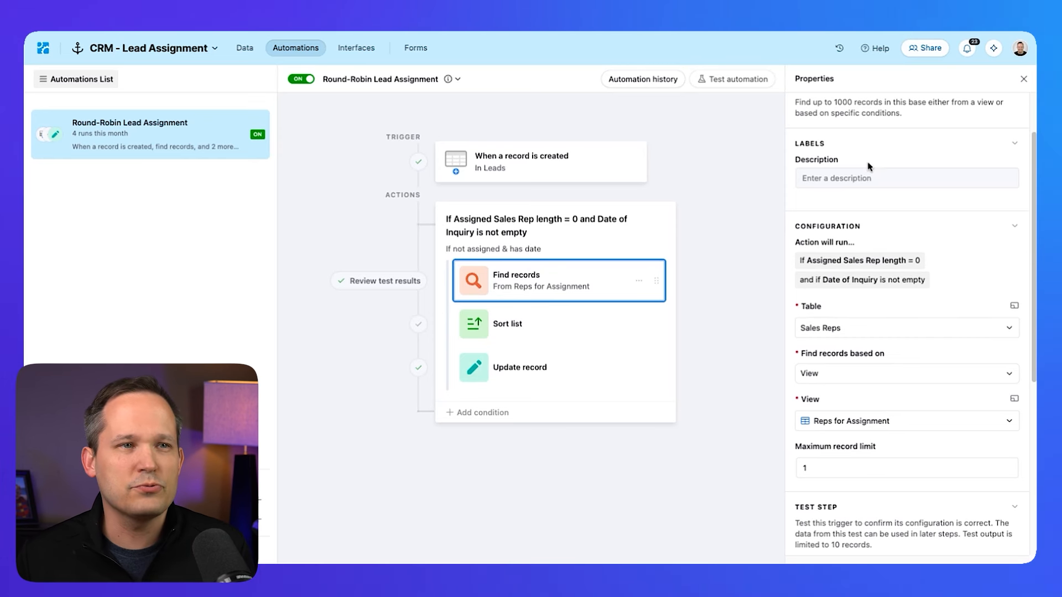
scroll(885, 232, "down", 1)
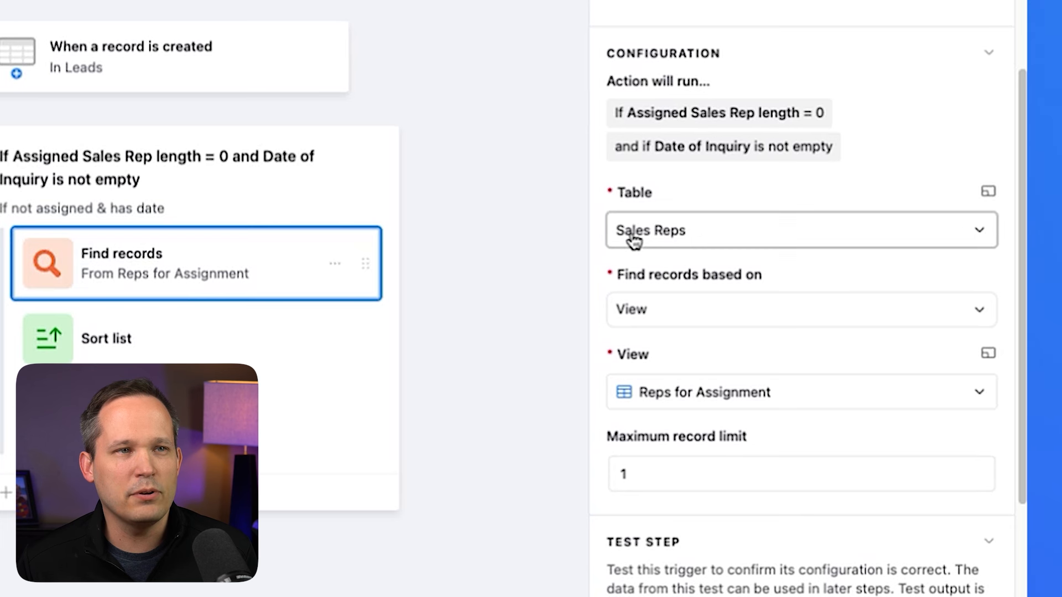
left_click(683, 316)
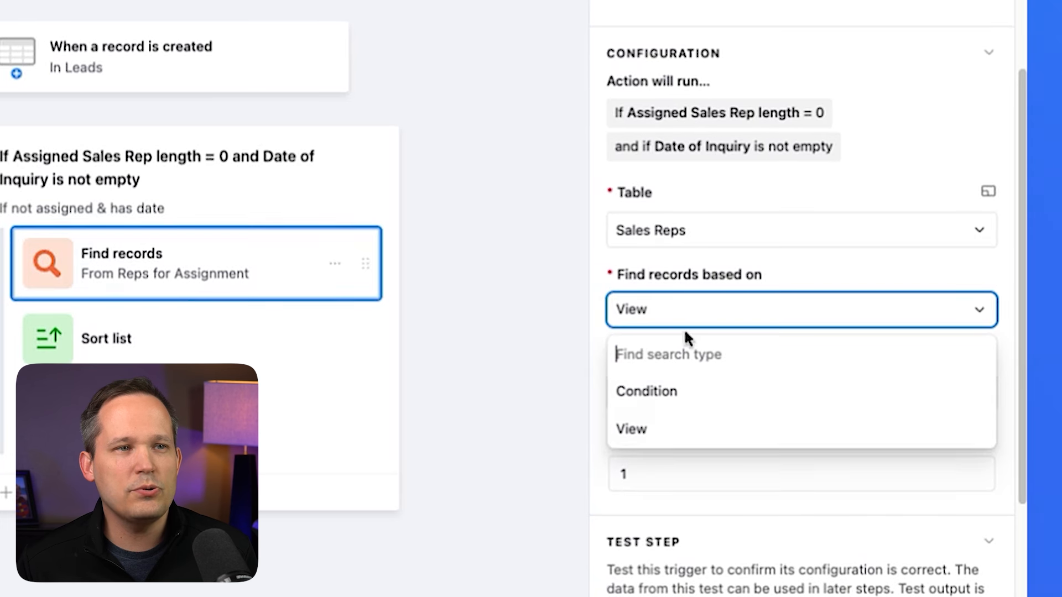
left_click(816, 270)
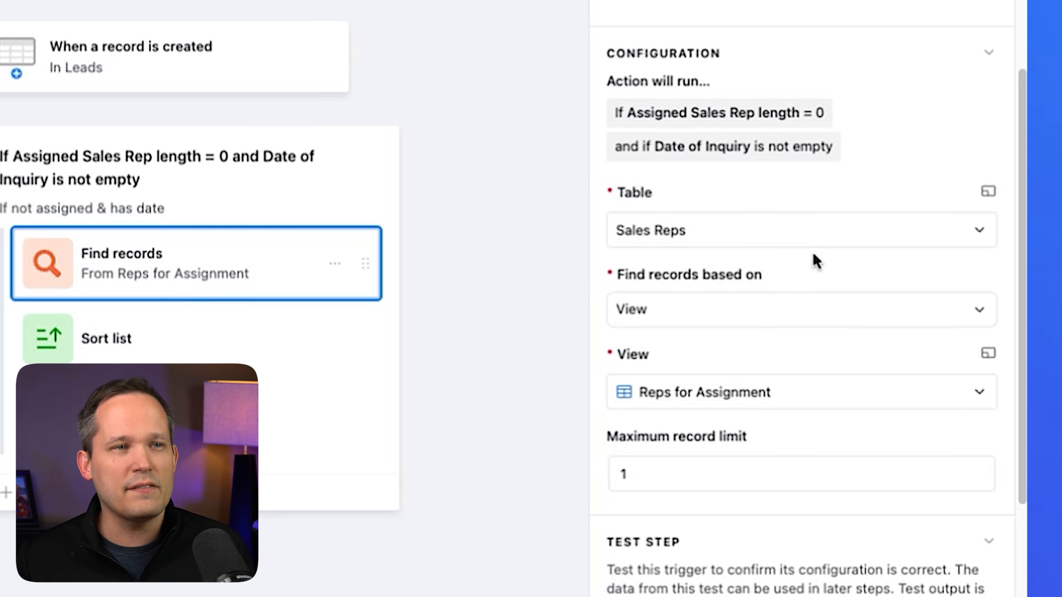
left_click(741, 323)
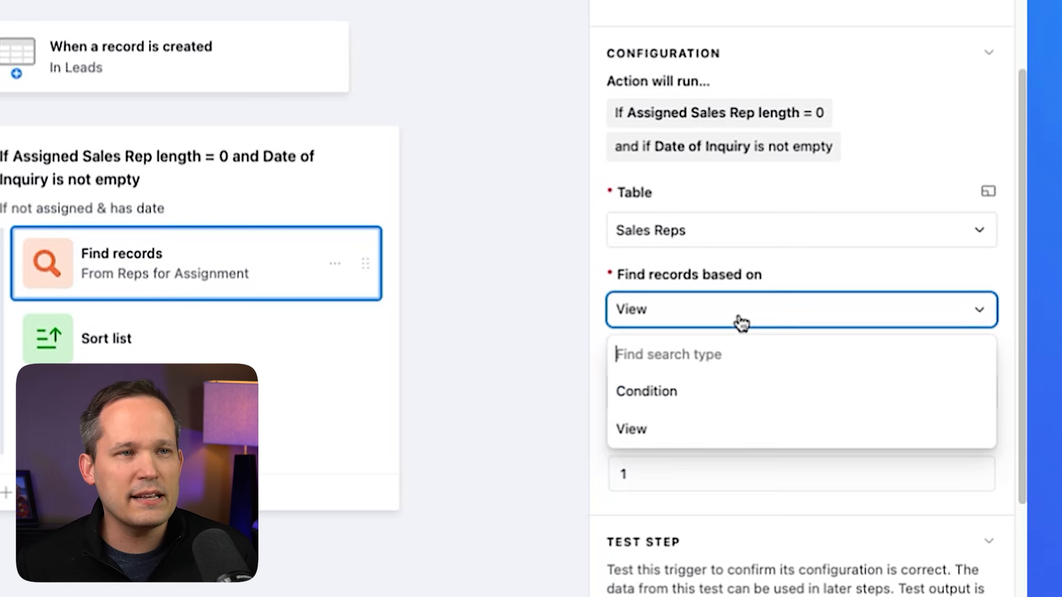
left_click(742, 326)
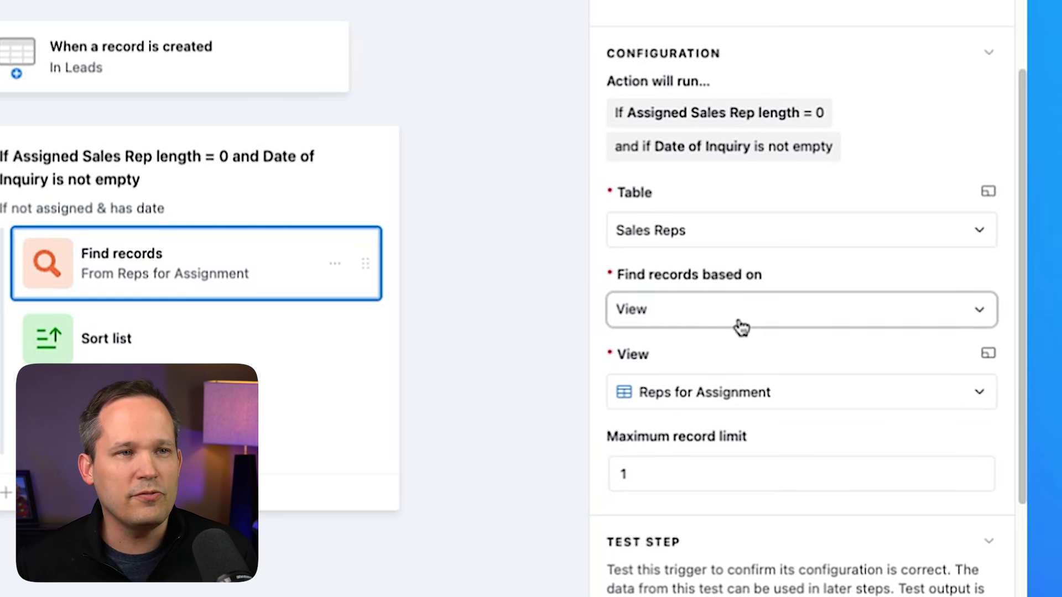
left_click(765, 387)
left_click(779, 354)
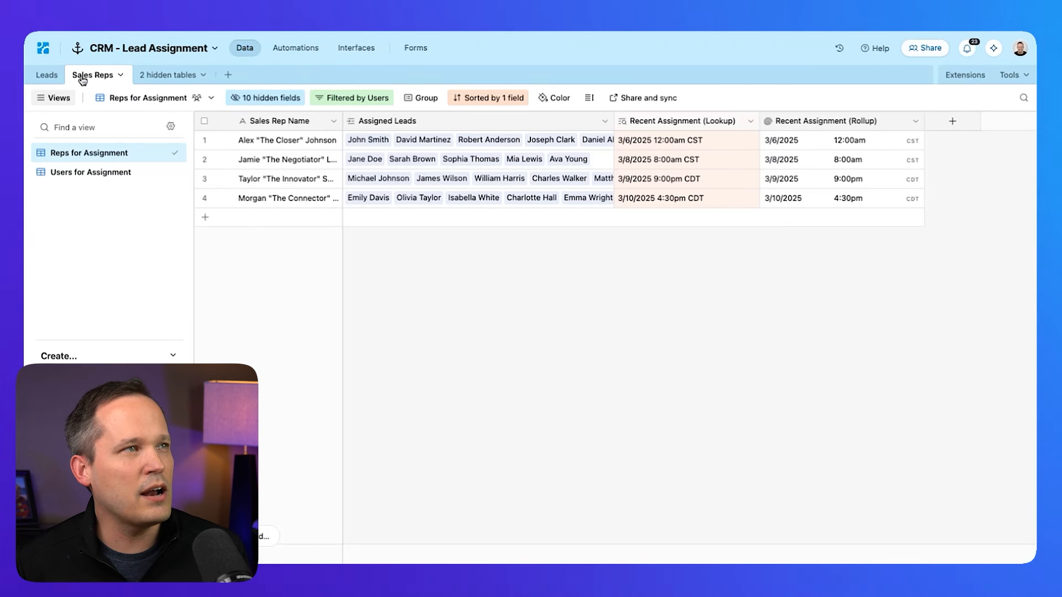
Check the sort settings of the Reps for Assignment view in the Sales Reps table
left_click(461, 101)
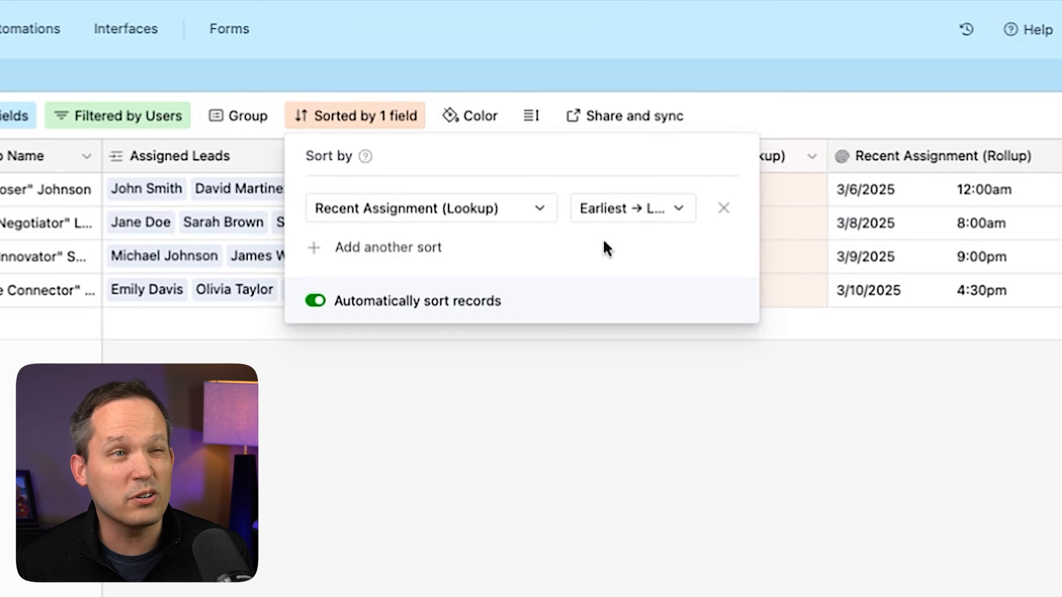
left_click(622, 468)
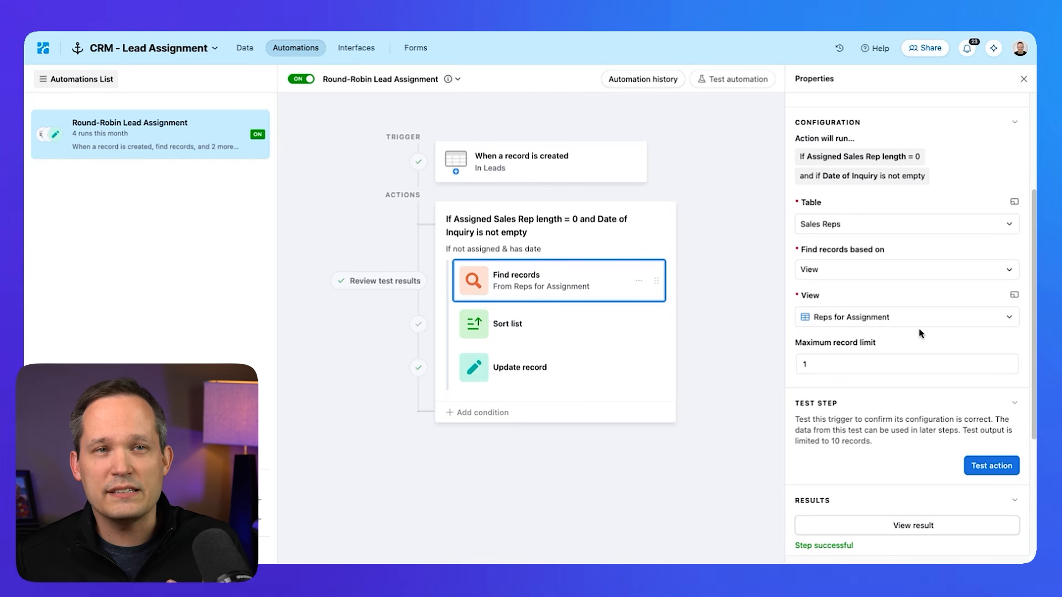
Inspect the configuration of the Sort list action in the Round-Robin Lead Assignment automation
scroll(861, 315, "up", 1)
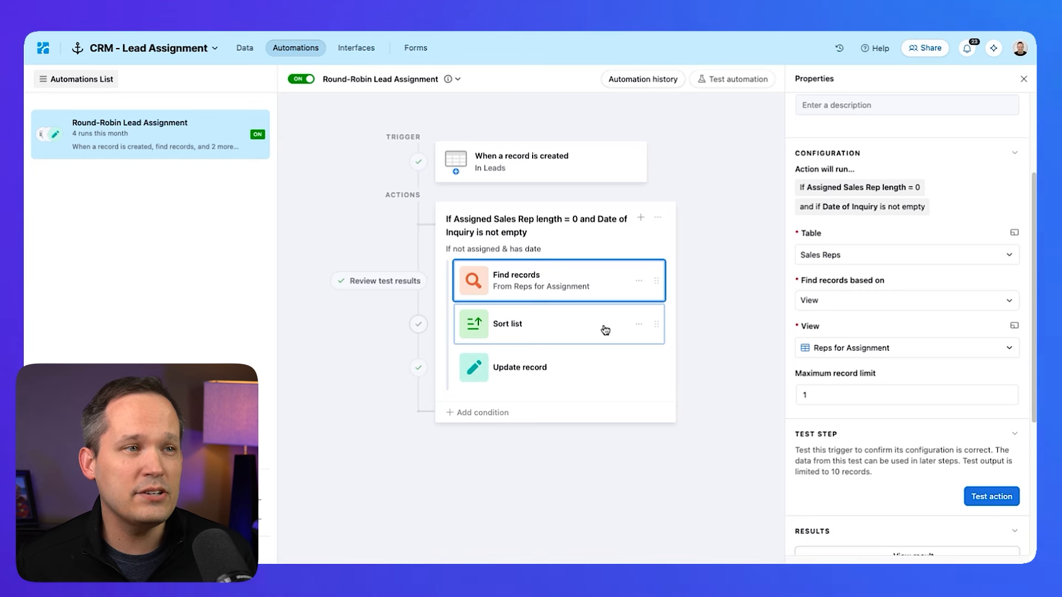
left_click(606, 330)
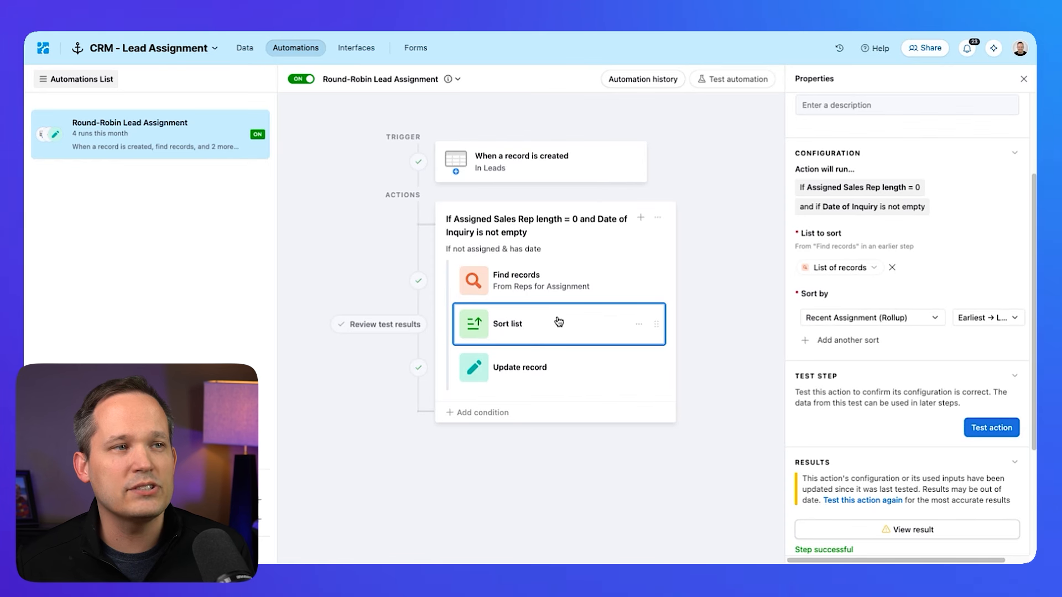
Revisit the Find records action, and inspect the Update record action's table, record ID and Assigned Sales Rep field settings
left_click(567, 288)
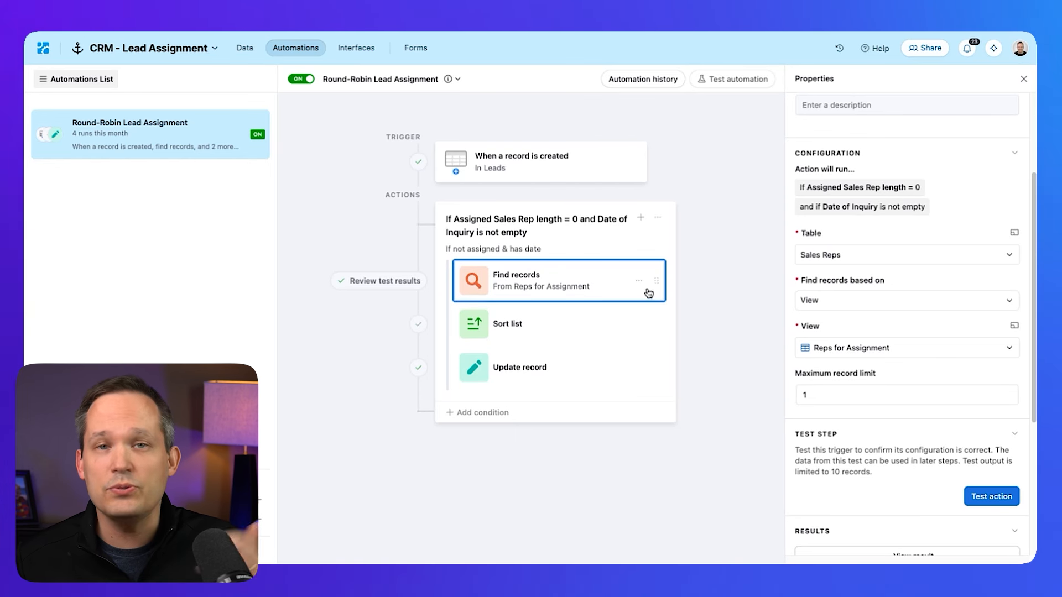
scroll(869, 311, "up", 3)
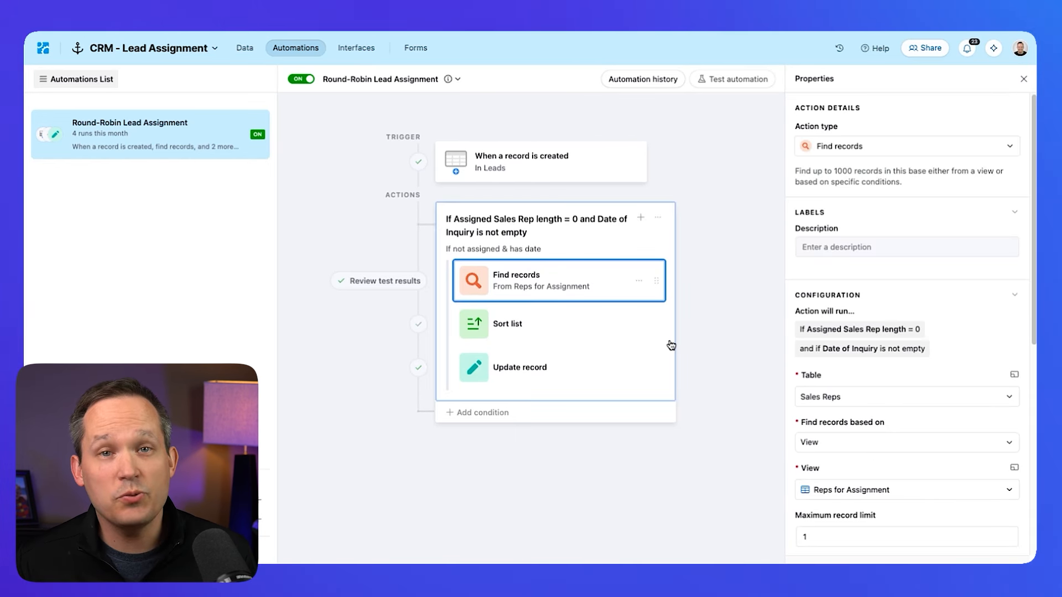
left_click(577, 371)
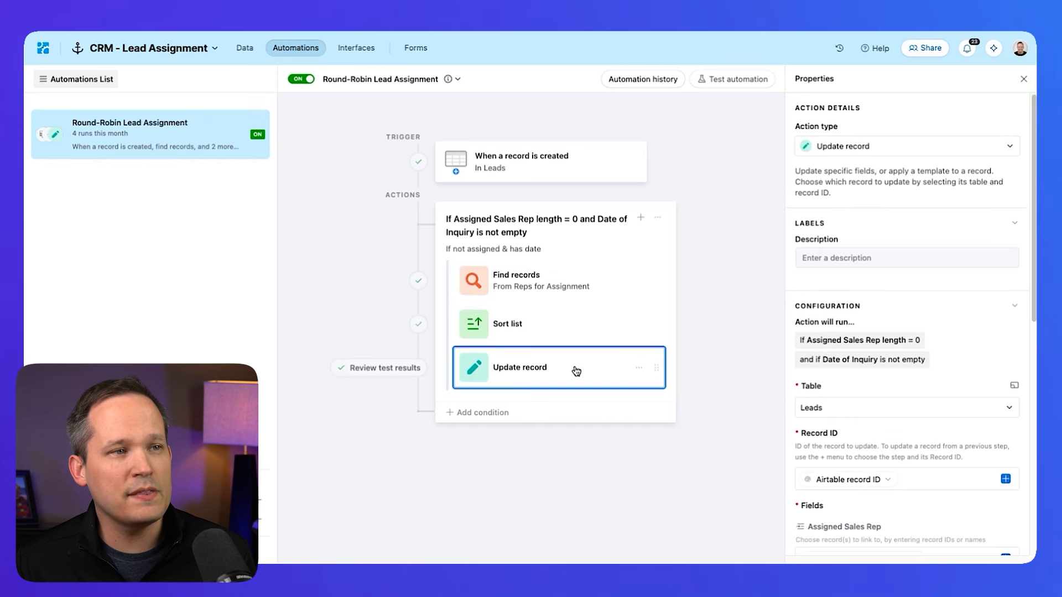
scroll(943, 359, "down", 2)
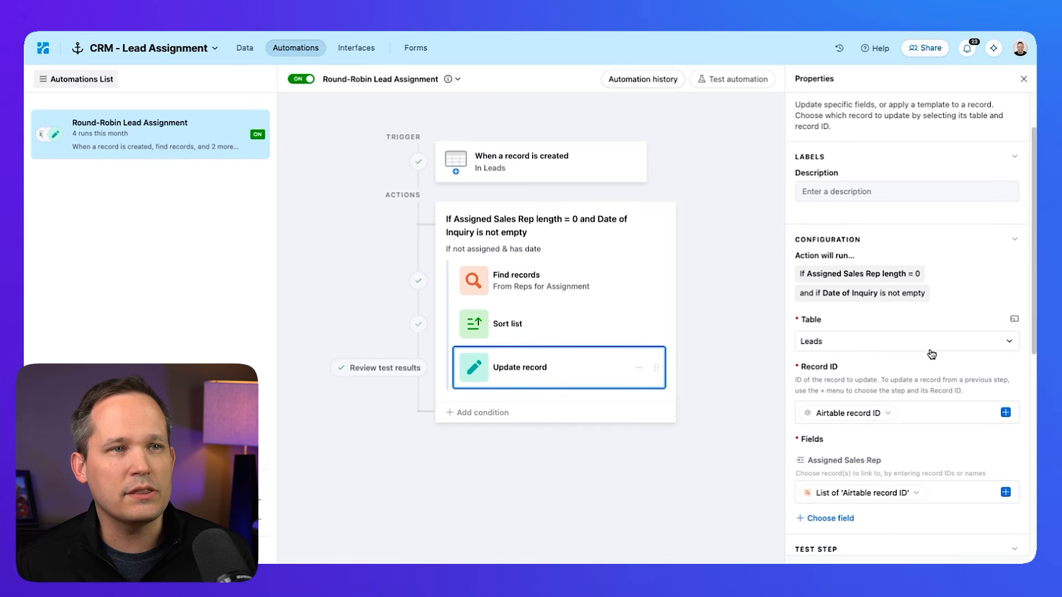
scroll(932, 354, "down", 1)
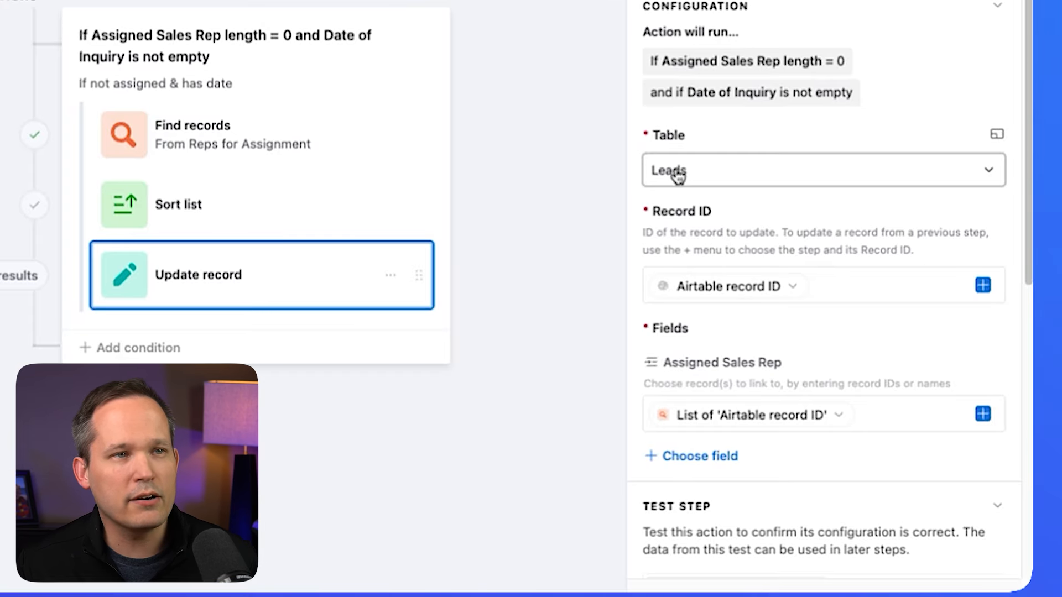
scroll(686, 174, "down", 3)
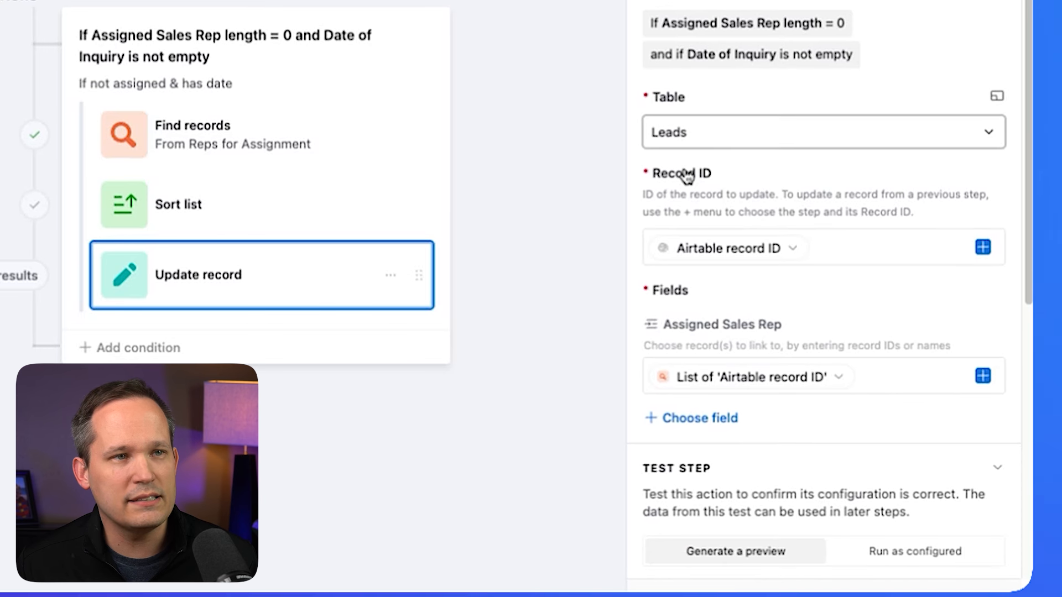
left_click(858, 218)
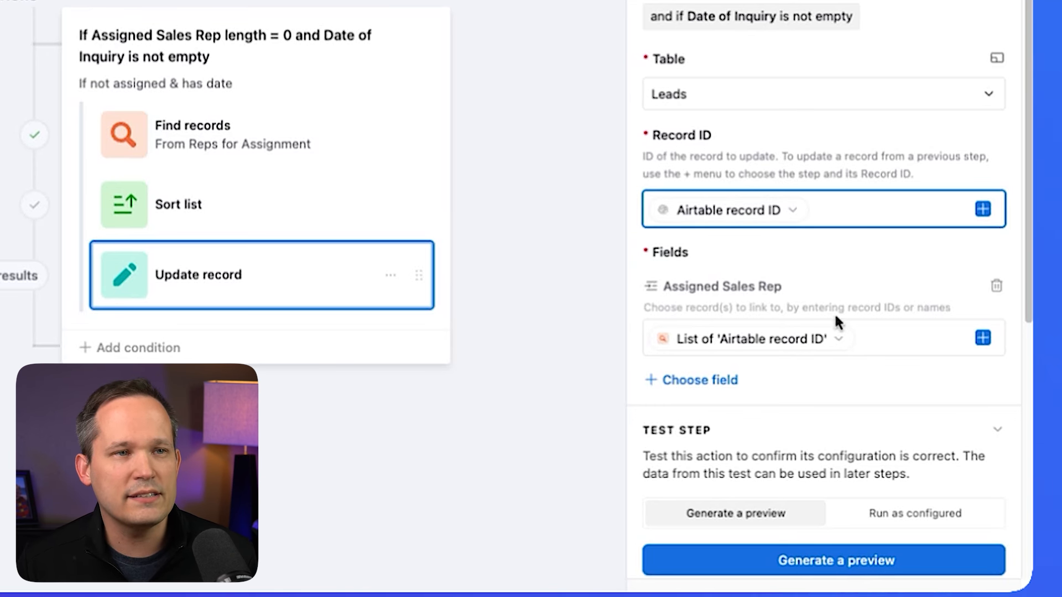
Clear the Update record action's Assigned Sales Rep value and reinsert the list of Airtable record IDs from the Find records step
left_click(854, 333)
left_click(877, 337)
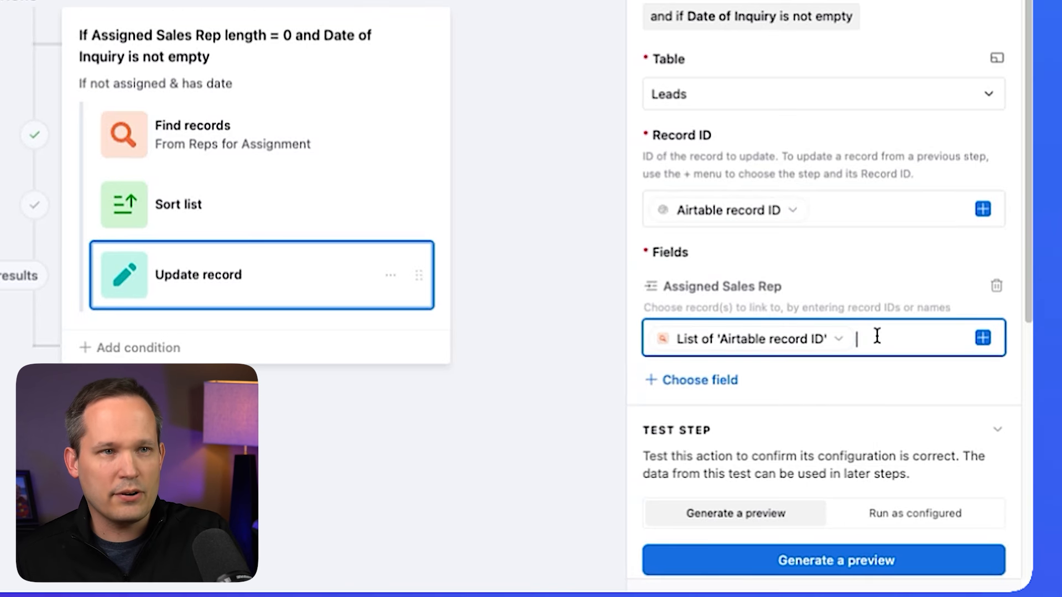
key("BackSpace")
left_click(983, 337)
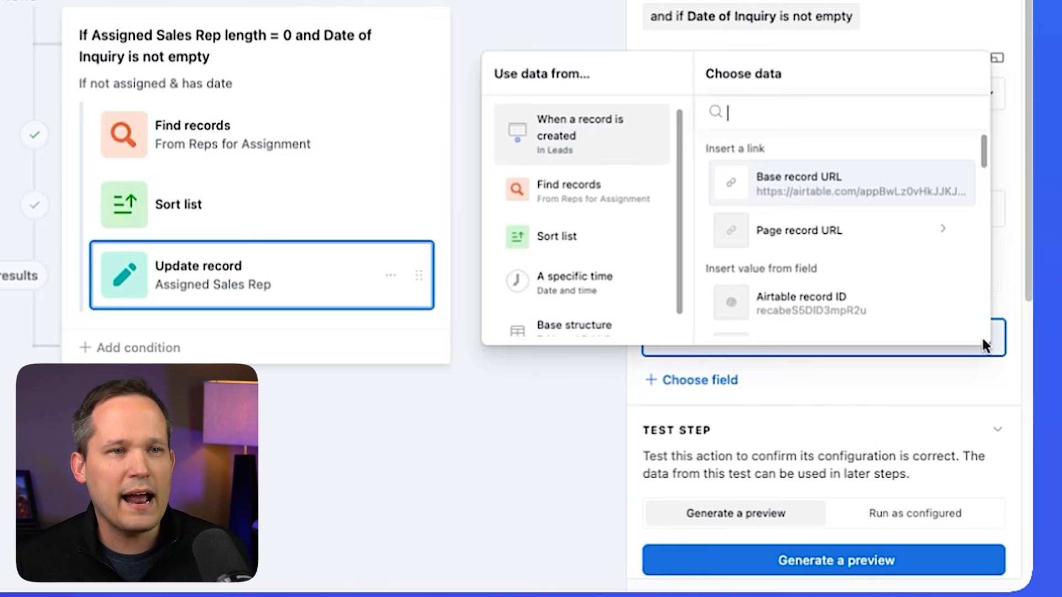
left_click(599, 214)
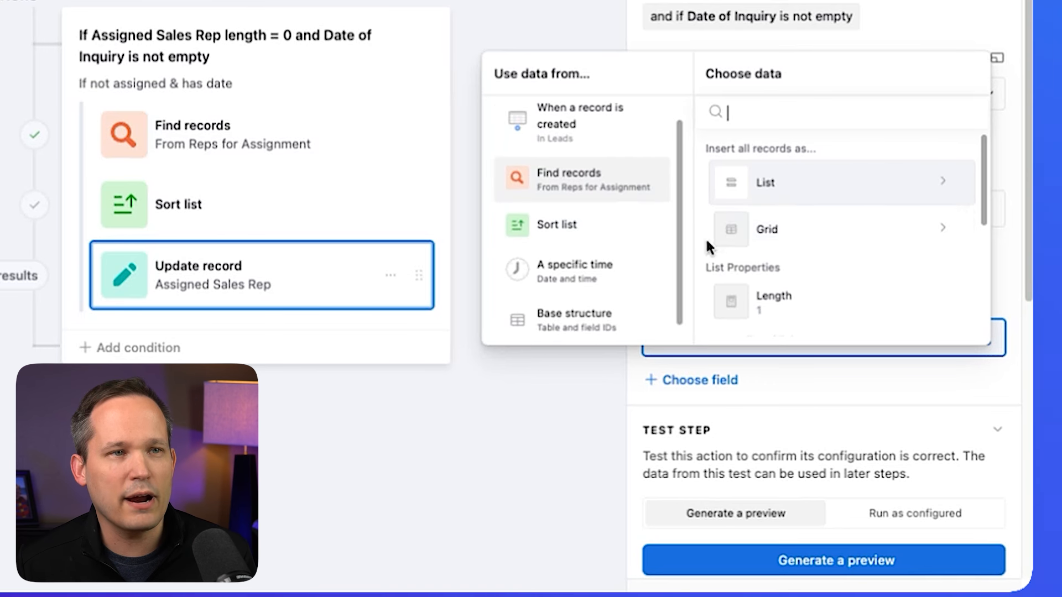
scroll(823, 256, "down", 5)
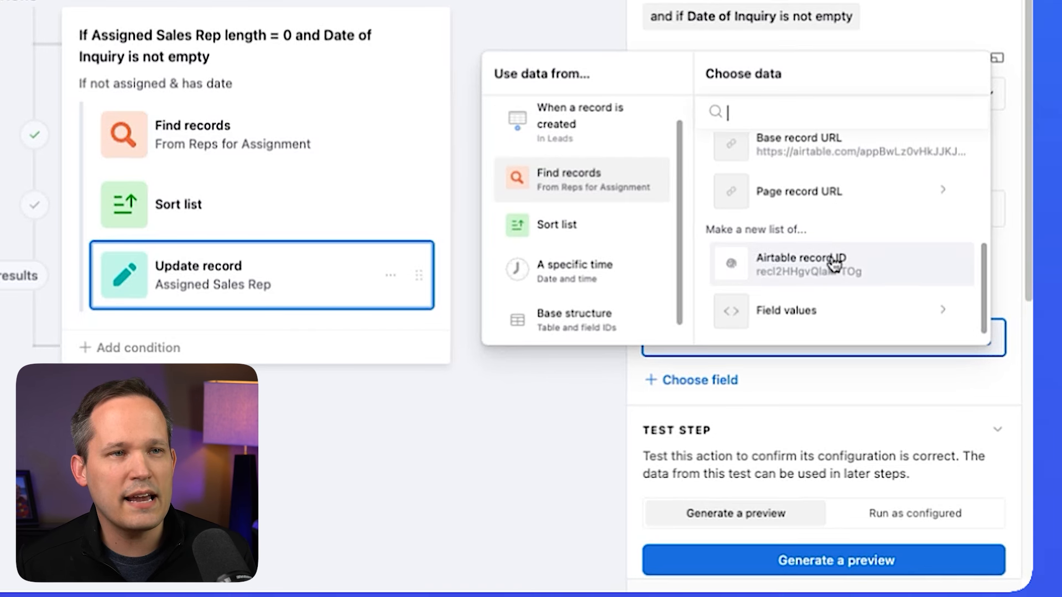
left_click(832, 271)
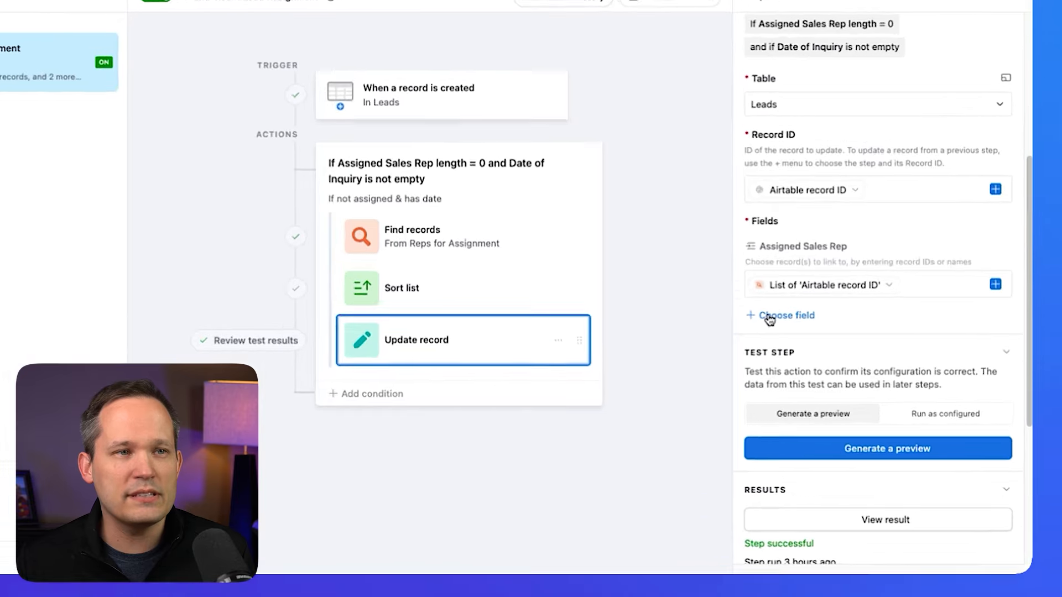
Try adding the Assignee field to the Update record action, configured as Dynamic, and browse the data available for its value
left_click(770, 318)
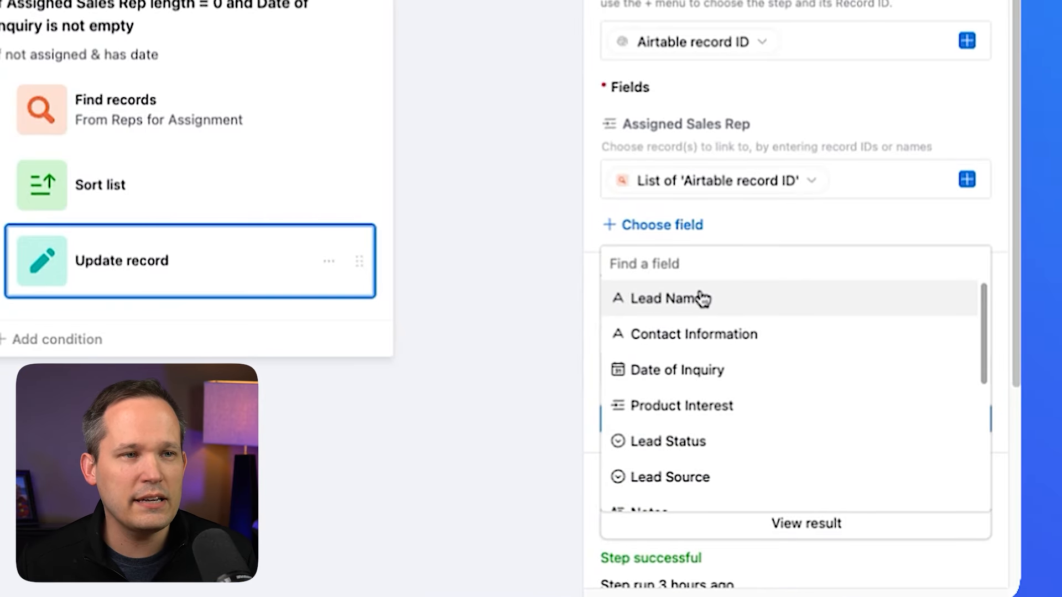
scroll(702, 317, "down", 10)
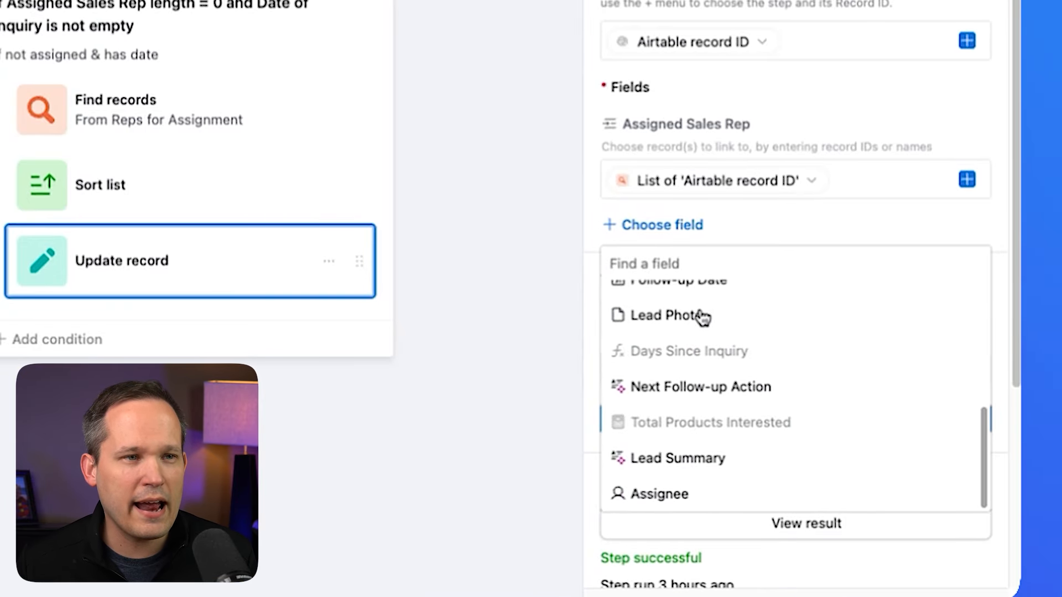
left_click(695, 492)
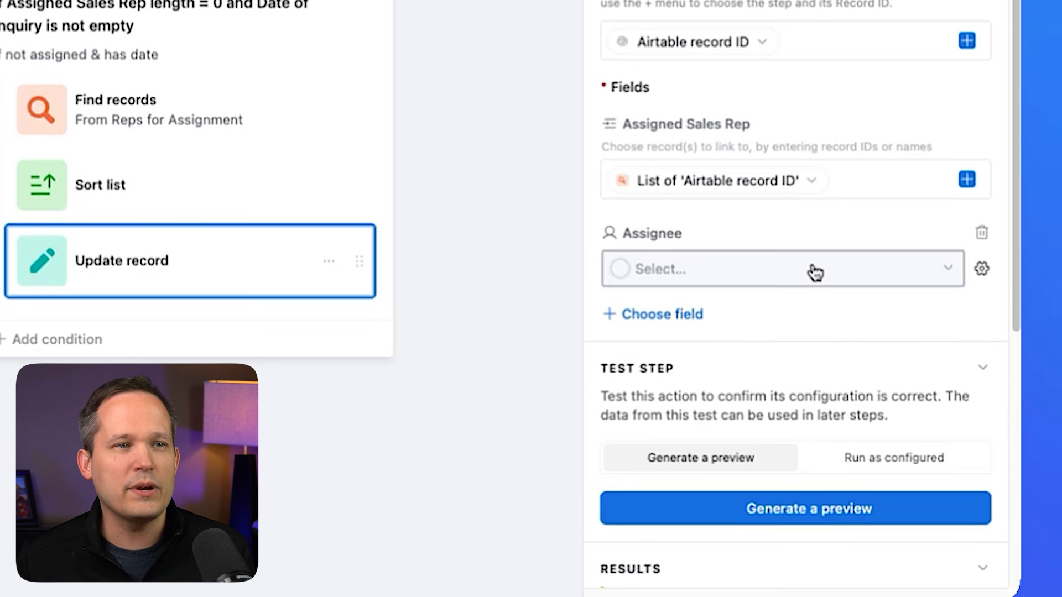
left_click(789, 271)
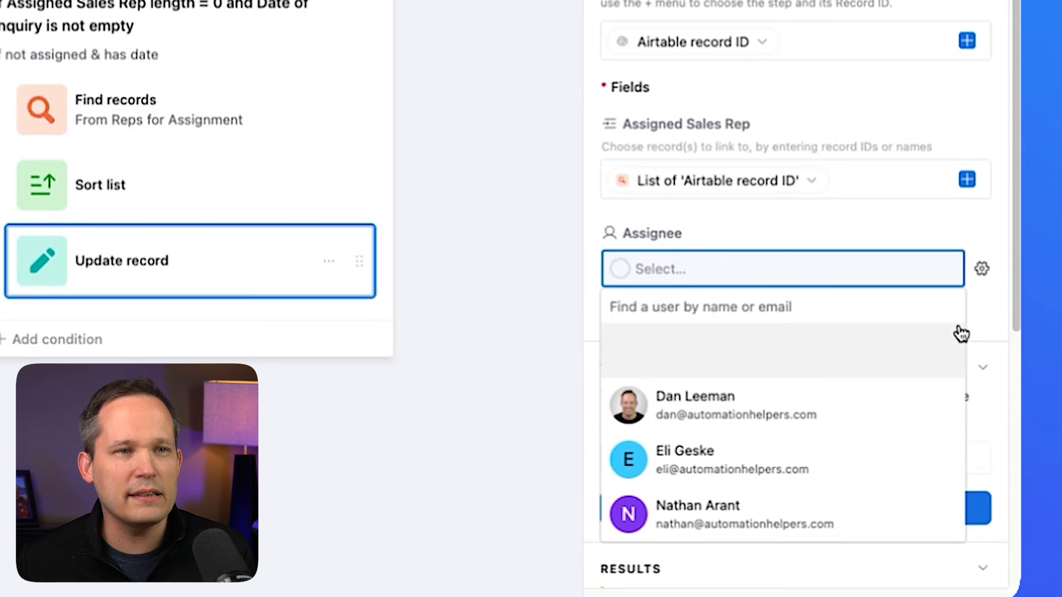
left_click(985, 307)
left_click(981, 270)
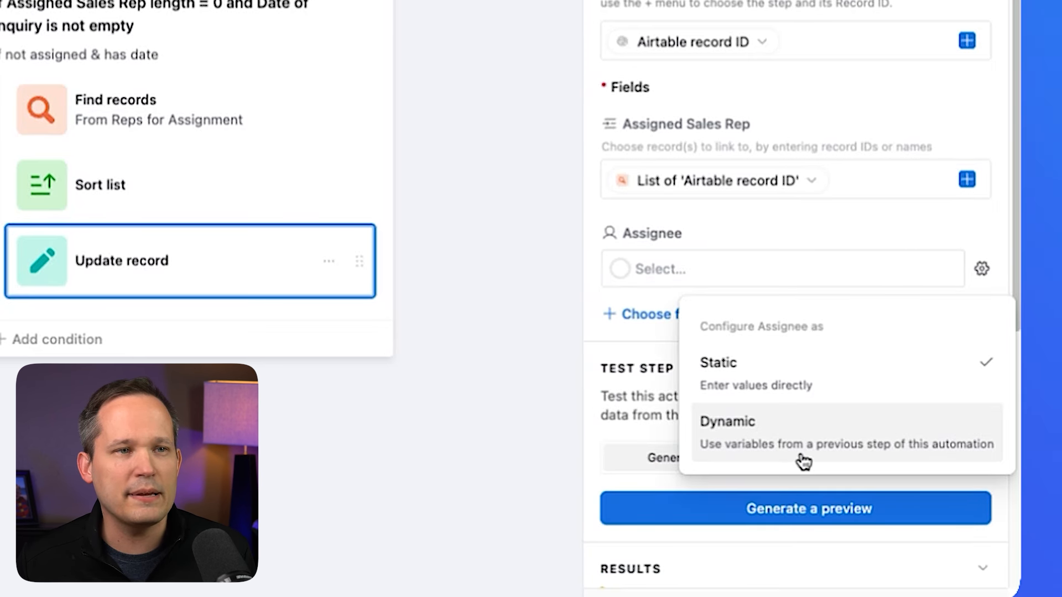
left_click(808, 437)
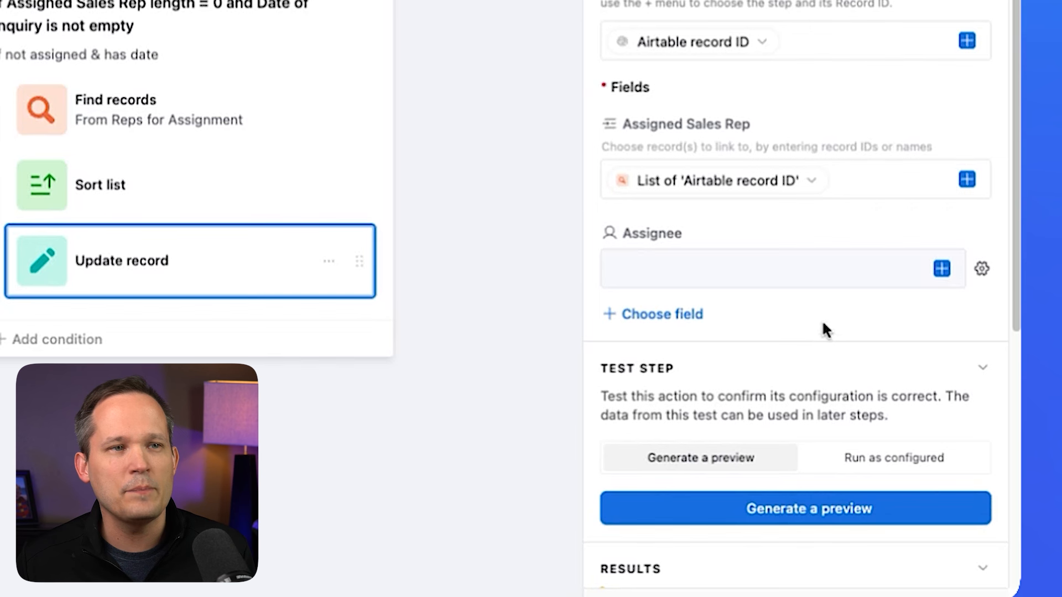
left_click(941, 269)
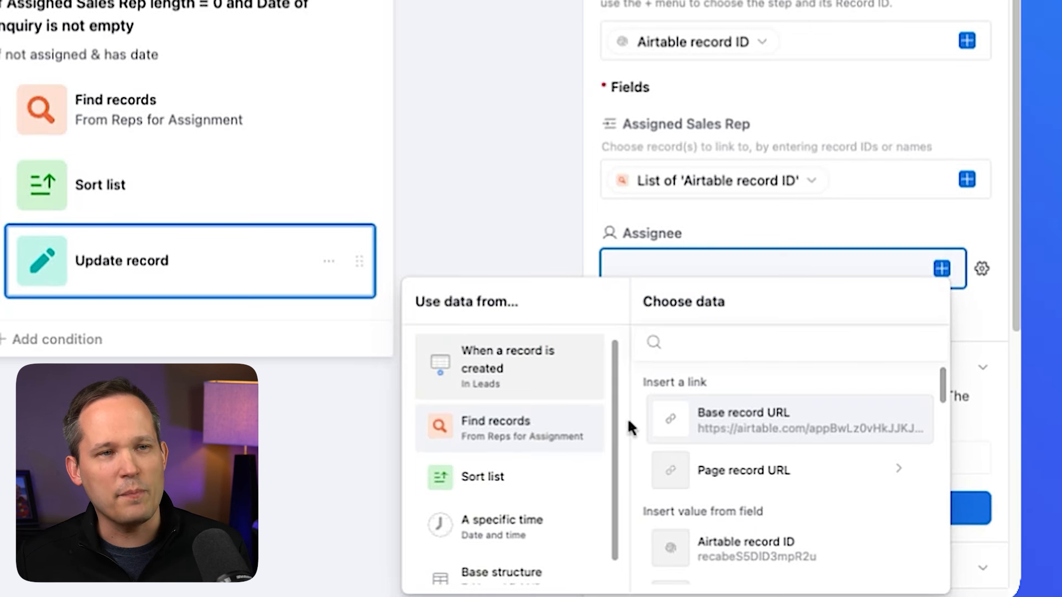
left_click(960, 307)
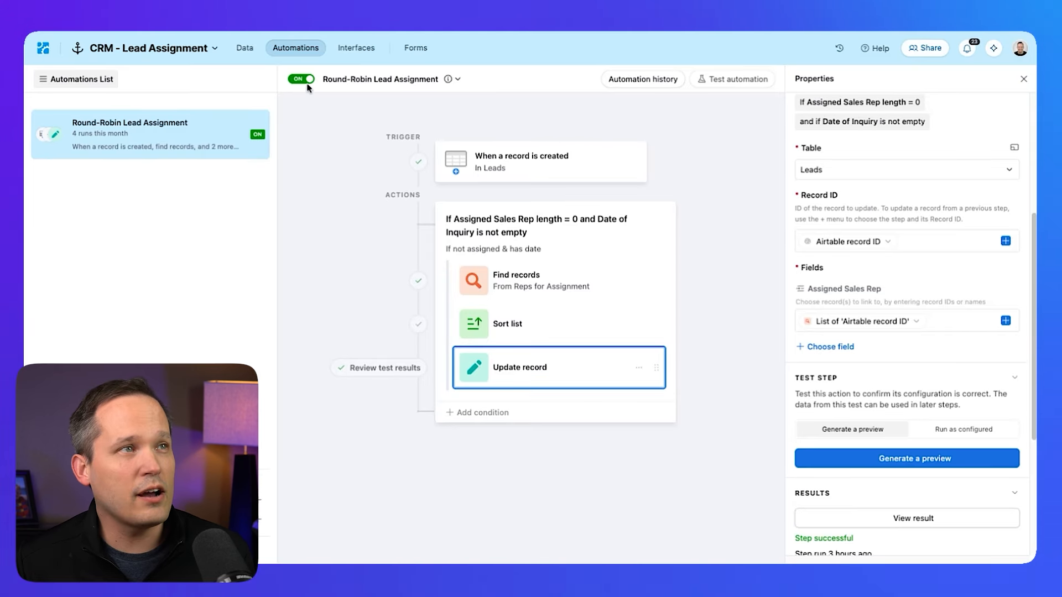
Open the base's Leads Overview interface and look through the leads with their assigned sales reps
left_click(357, 47)
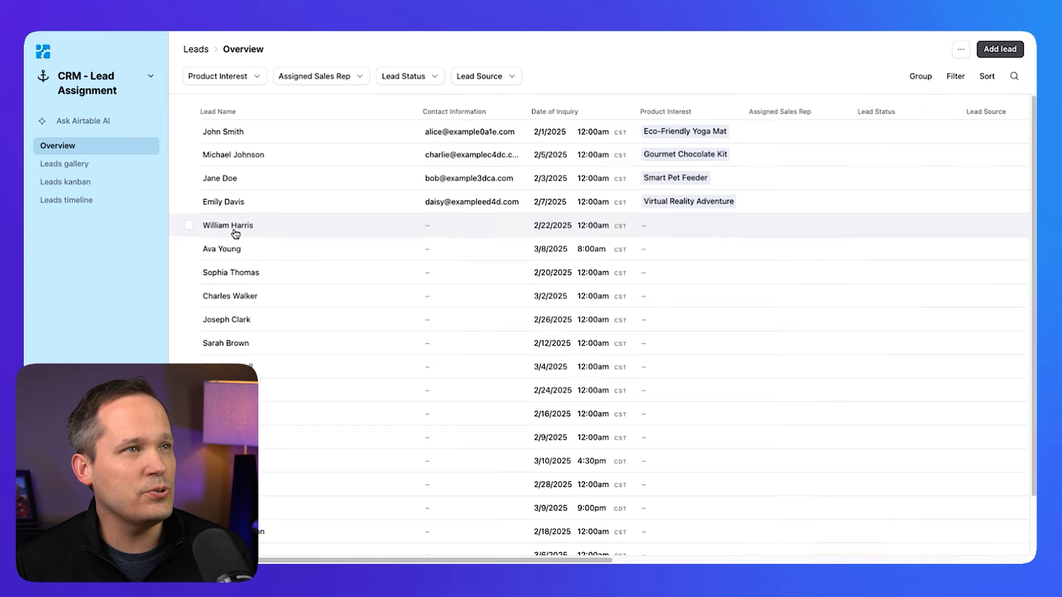
scroll(351, 277, "down", 2)
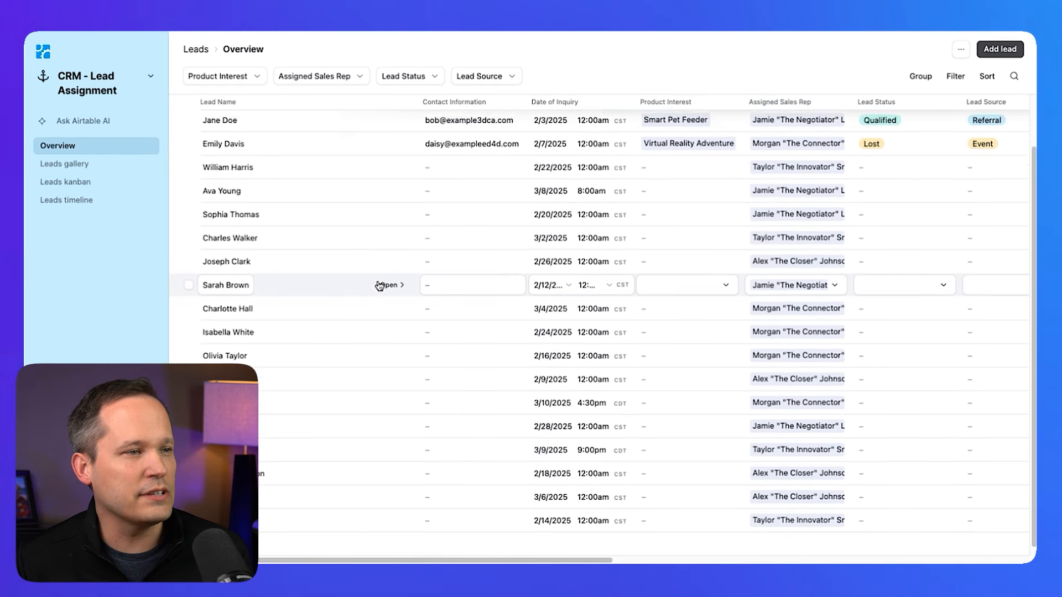
scroll(380, 285, "up", 2)
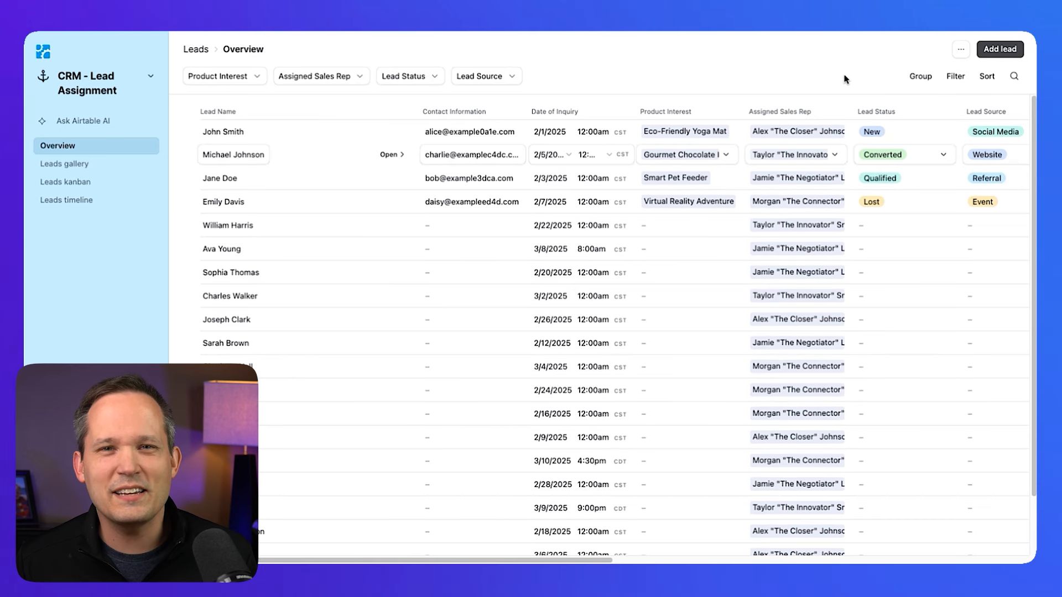
Create a lead named Han Solo with a Date of Inquiry of 3/10/2025, and check its assigned sales rep in the list
left_click(1005, 51)
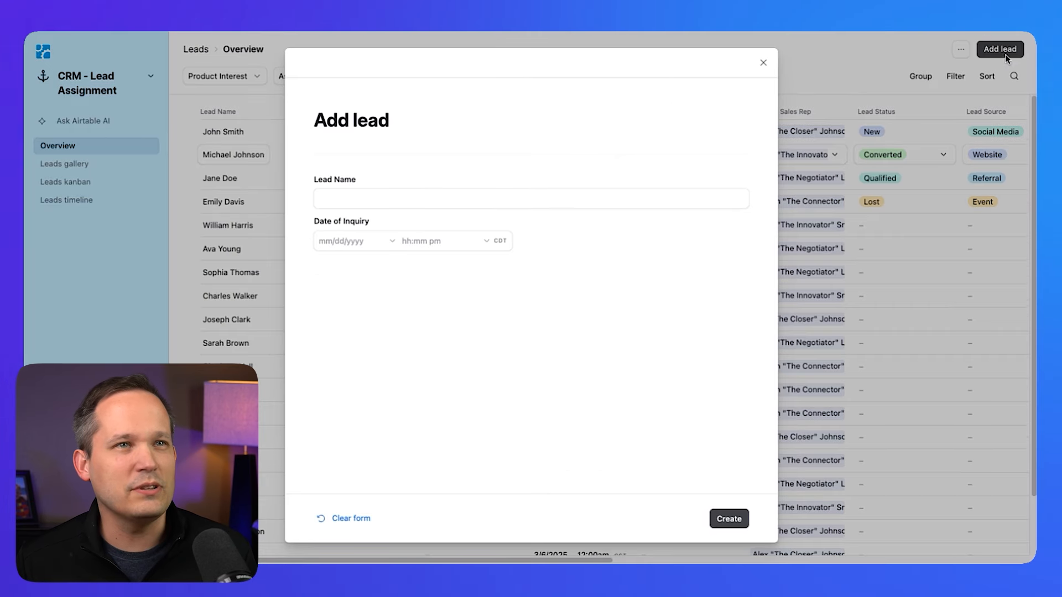
left_click(385, 200)
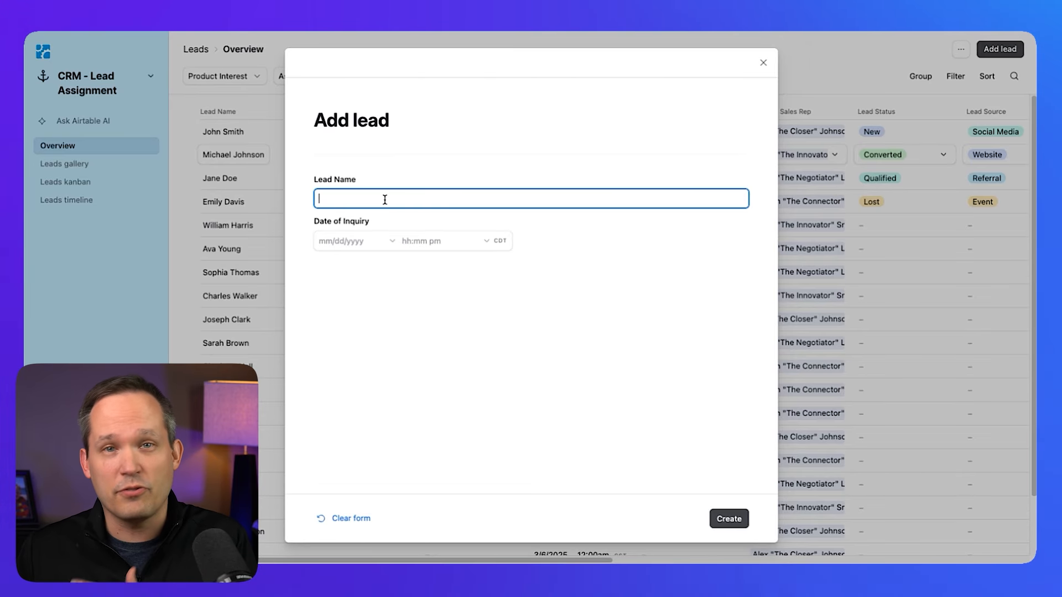
type("Han Solo")
left_click(361, 231)
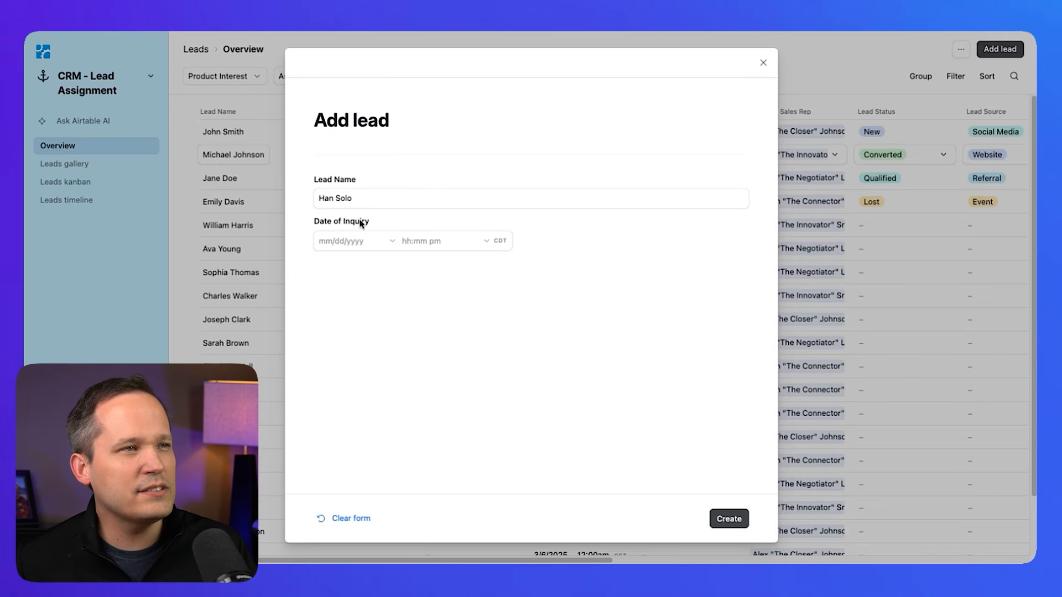
left_click(355, 244)
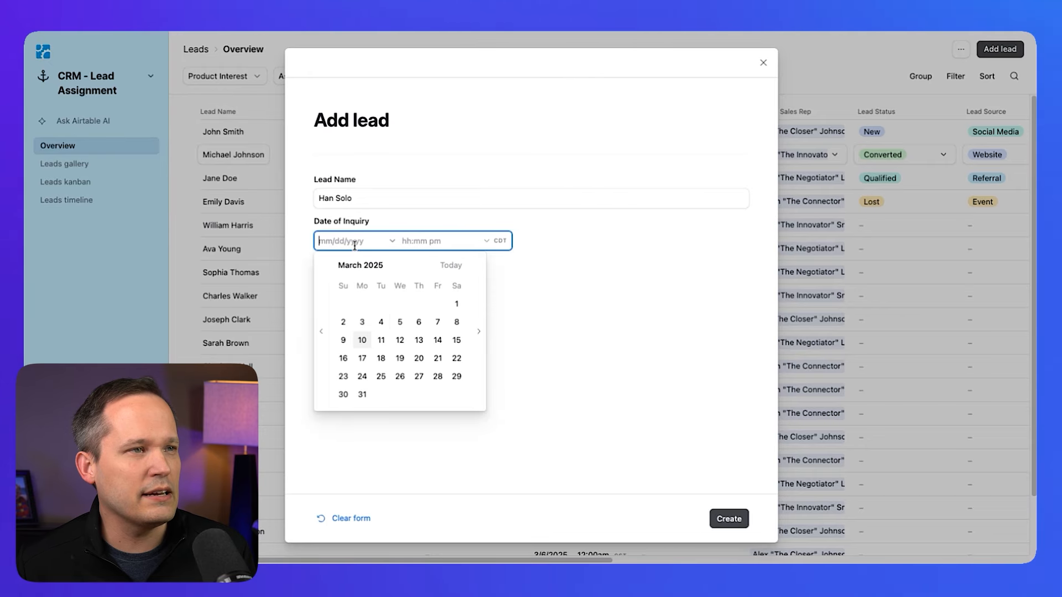
left_click(363, 339)
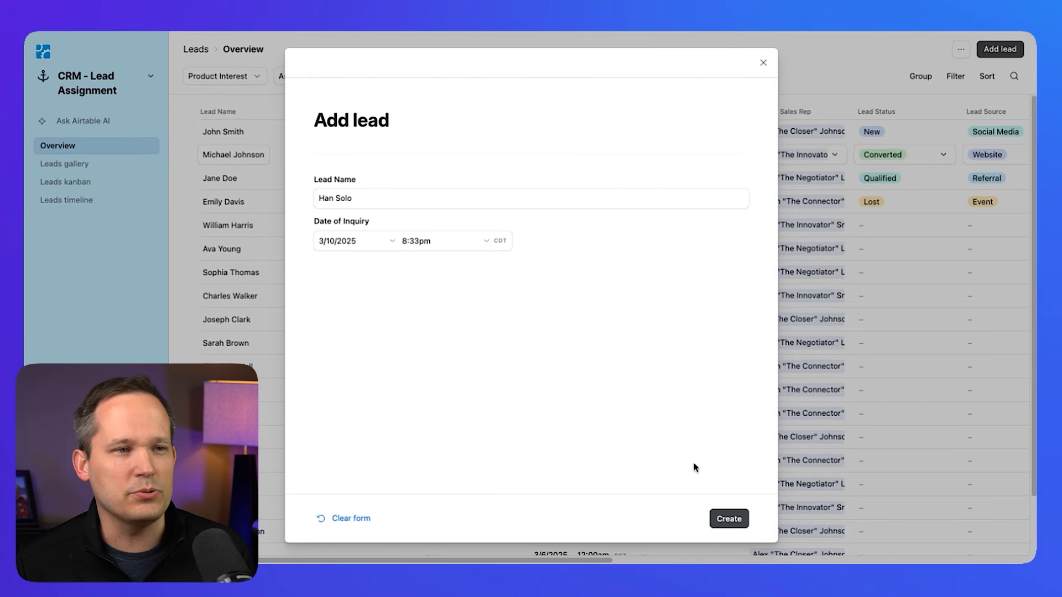
left_click(725, 517)
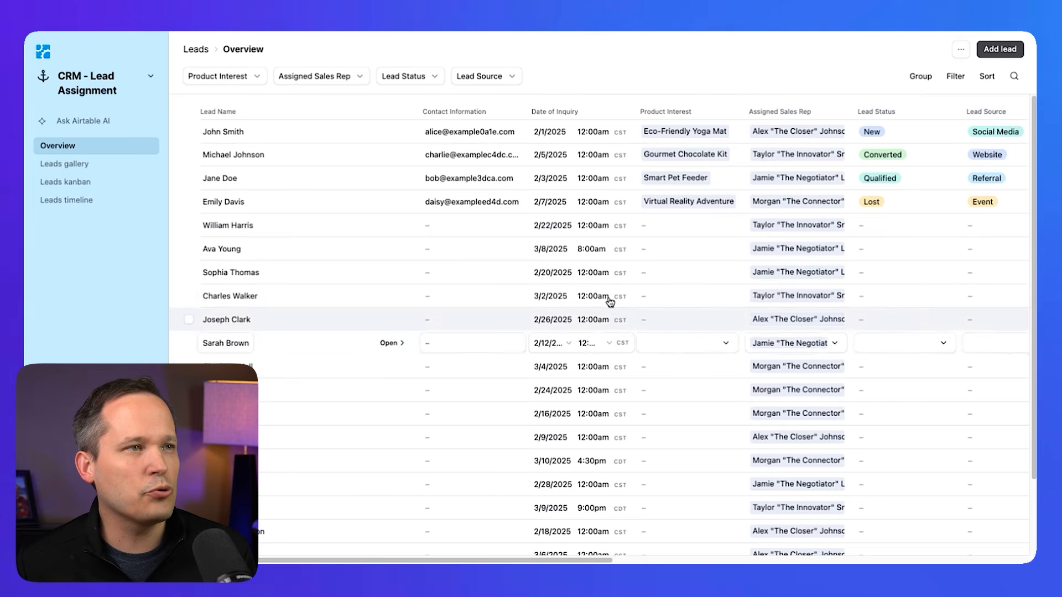
scroll(534, 327, "down", 3)
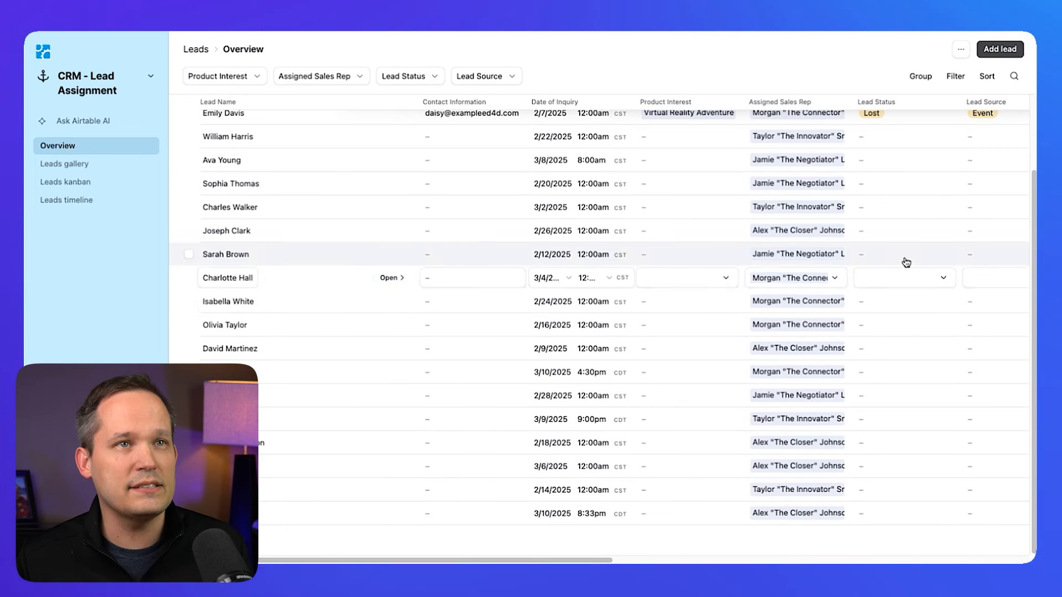
Create another lead named Princess Leia with a Date of Inquiry of 3/10/2025
left_click(995, 50)
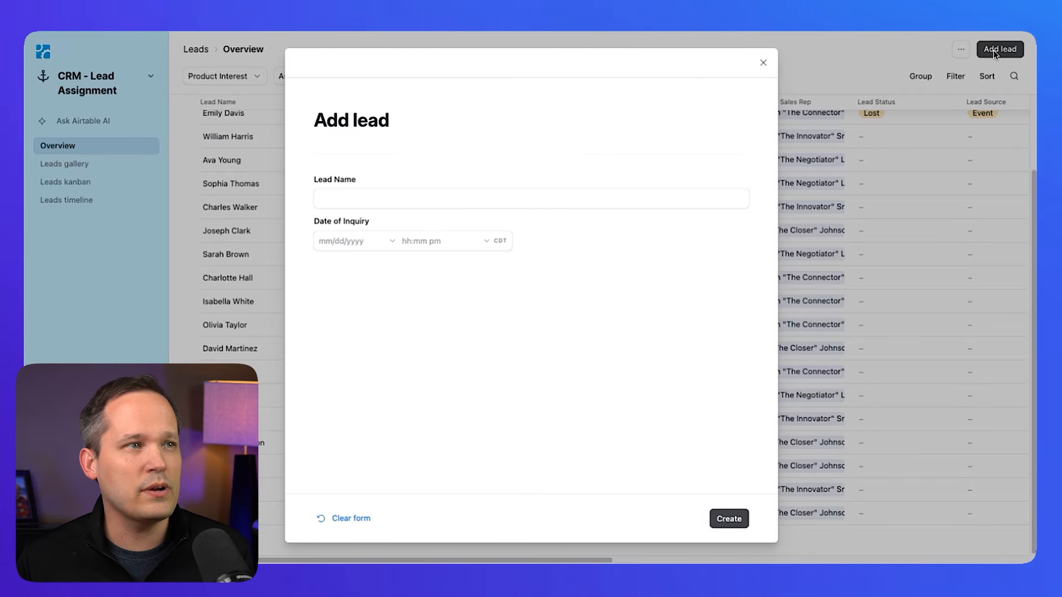
type("Princess Leia")
left_click(349, 241)
left_click(363, 342)
left_click(728, 518)
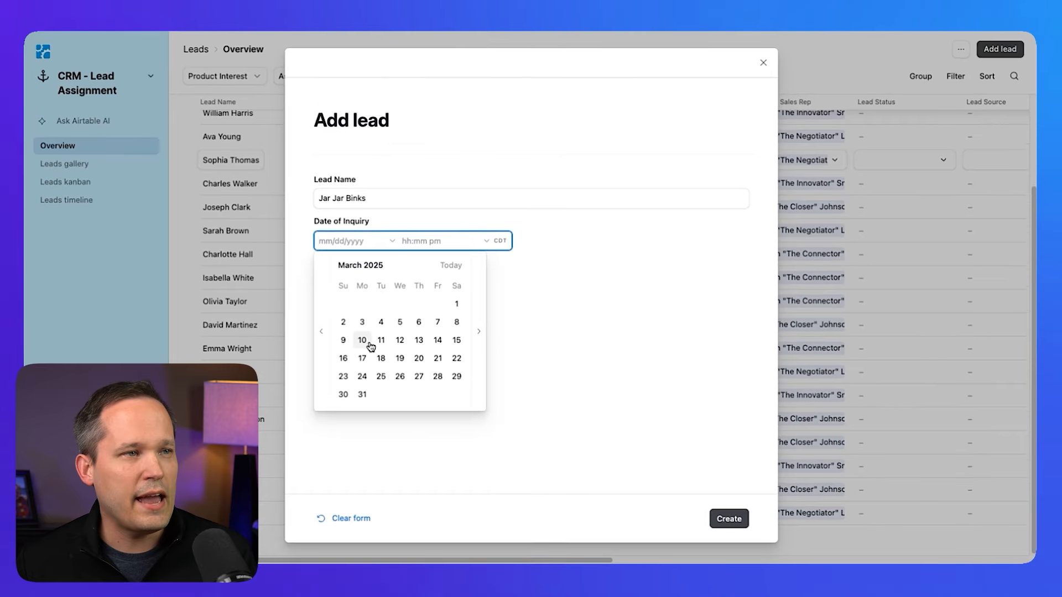
Set the Jar Jar Binks lead's Date of Inquiry to 3/10/2025 and create the record
left_click(369, 343)
left_click(728, 519)
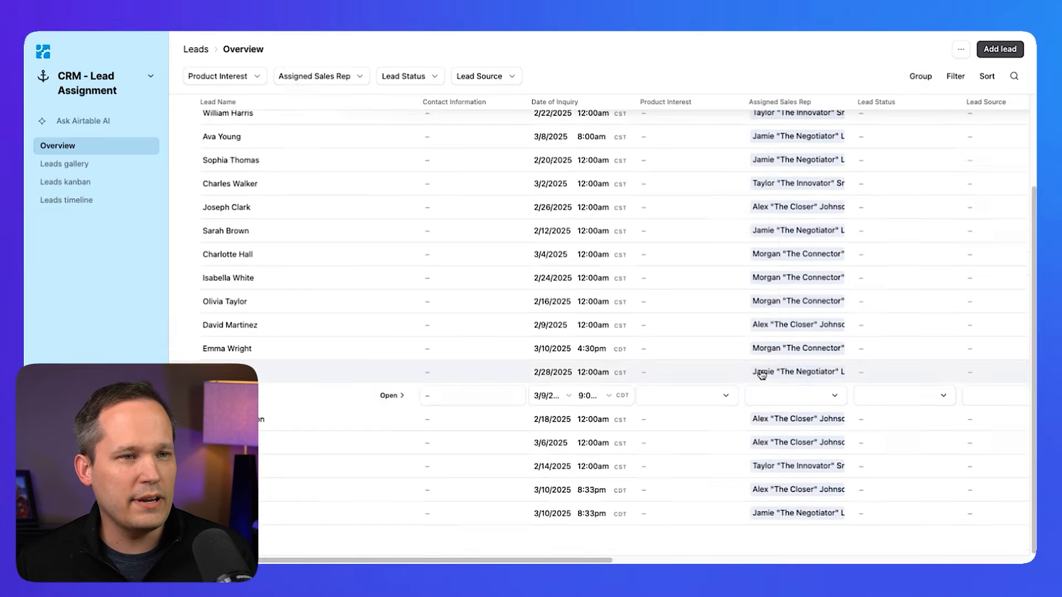